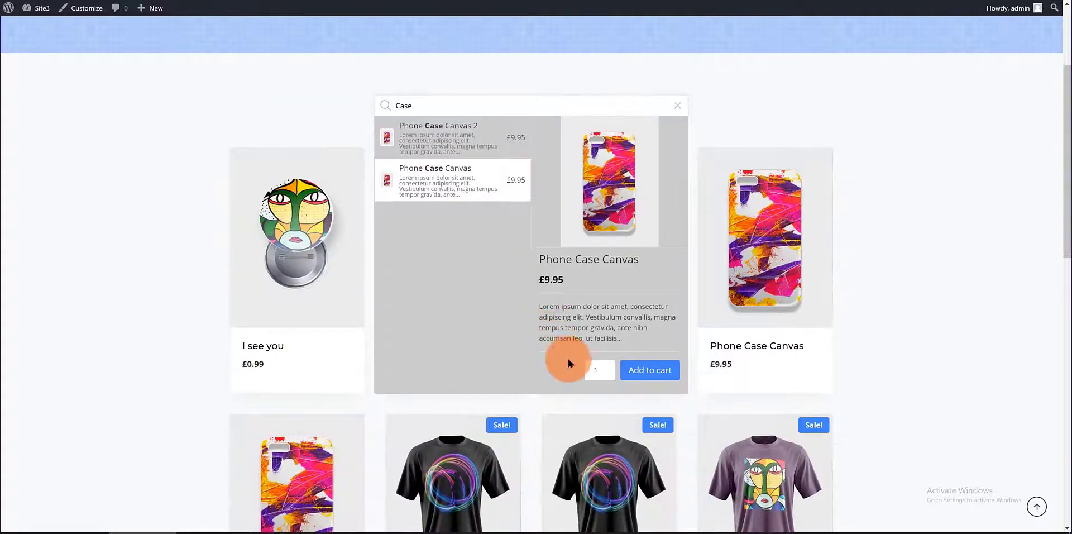
Replace the shop's product search term with "tshirt" and open the suggested tshirts category.
left_click(585, 361)
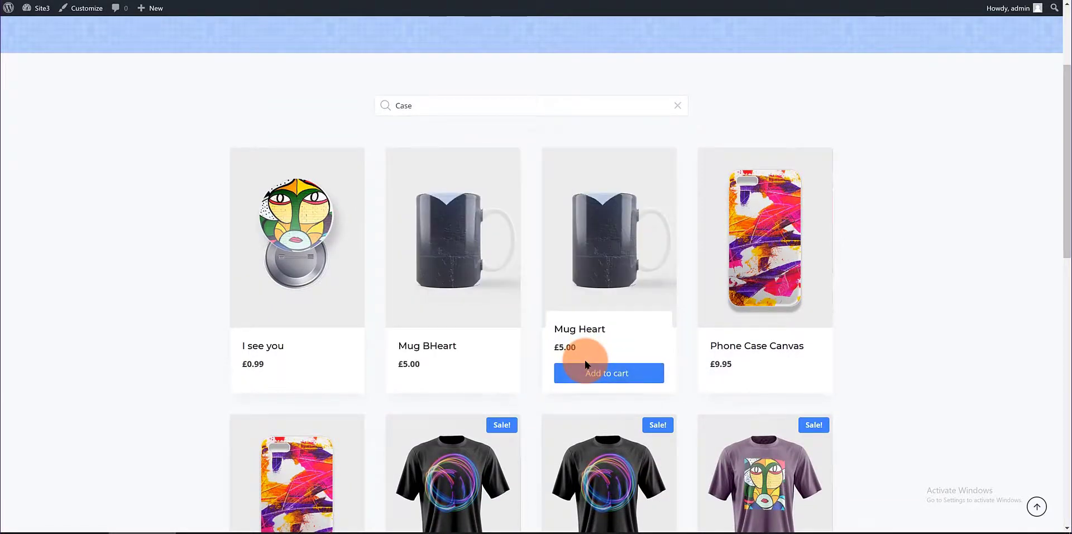
left_click_drag(414, 102, 362, 100)
key("BackSpace")
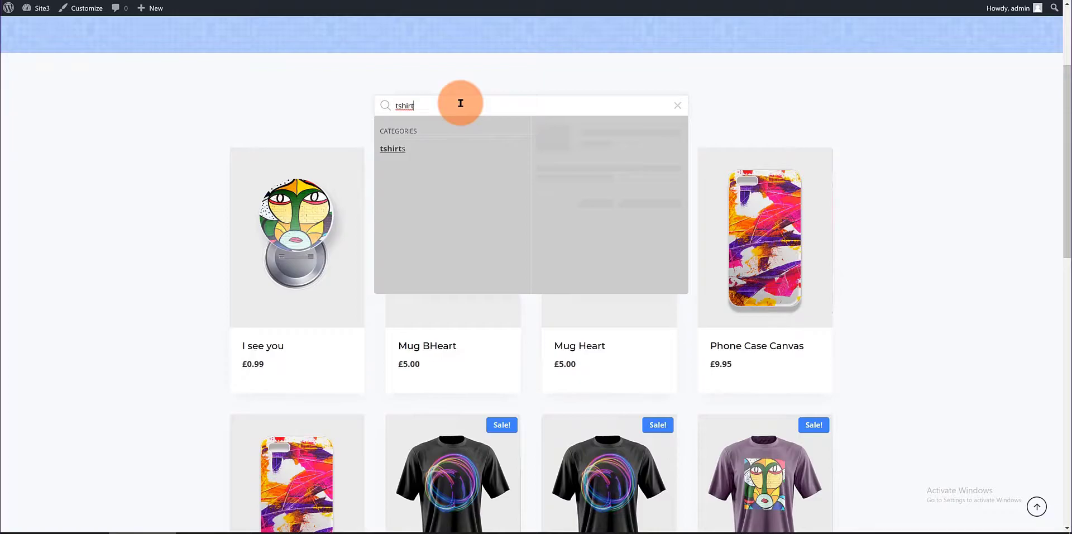
left_click(401, 148)
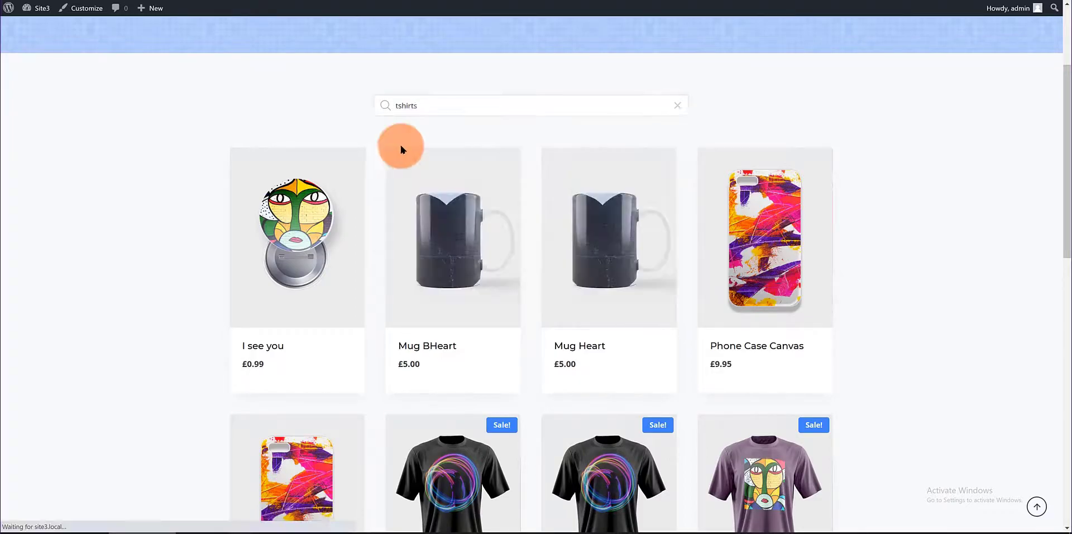
left_click(430, 106)
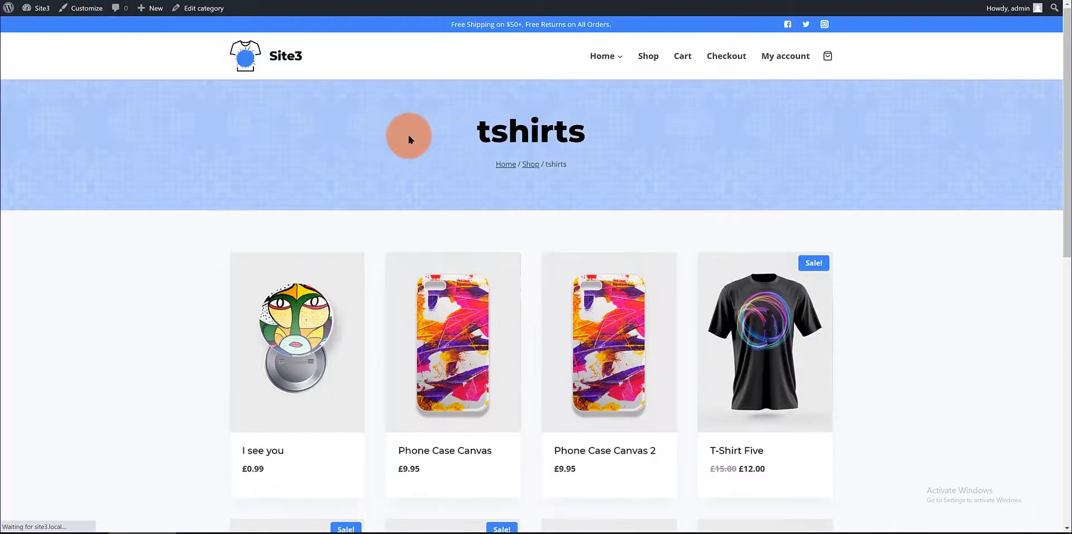
Return to the Shop page, search the products for "tshirt" and look through the live suggestions.
left_click(531, 167)
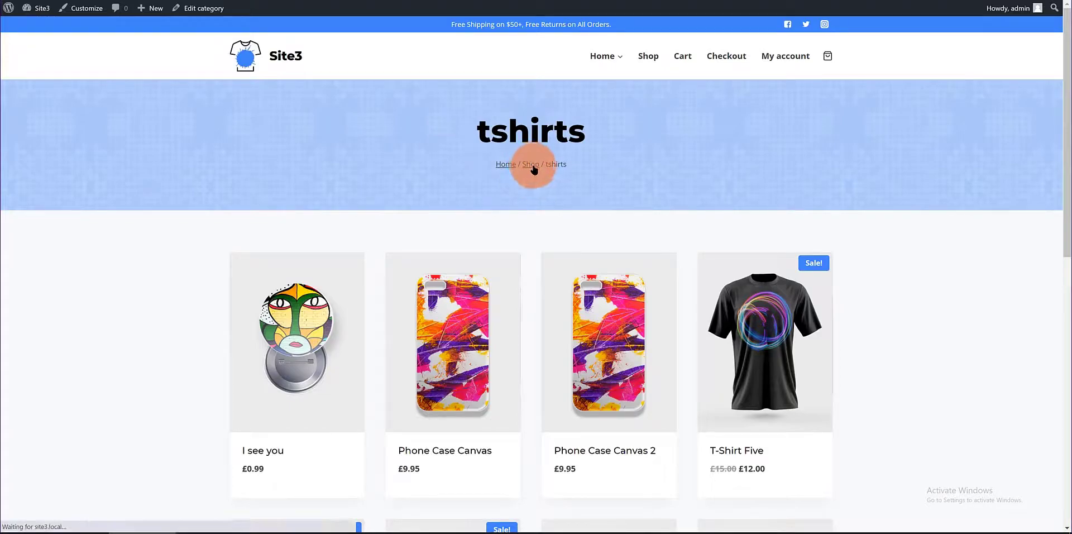
left_click(452, 263)
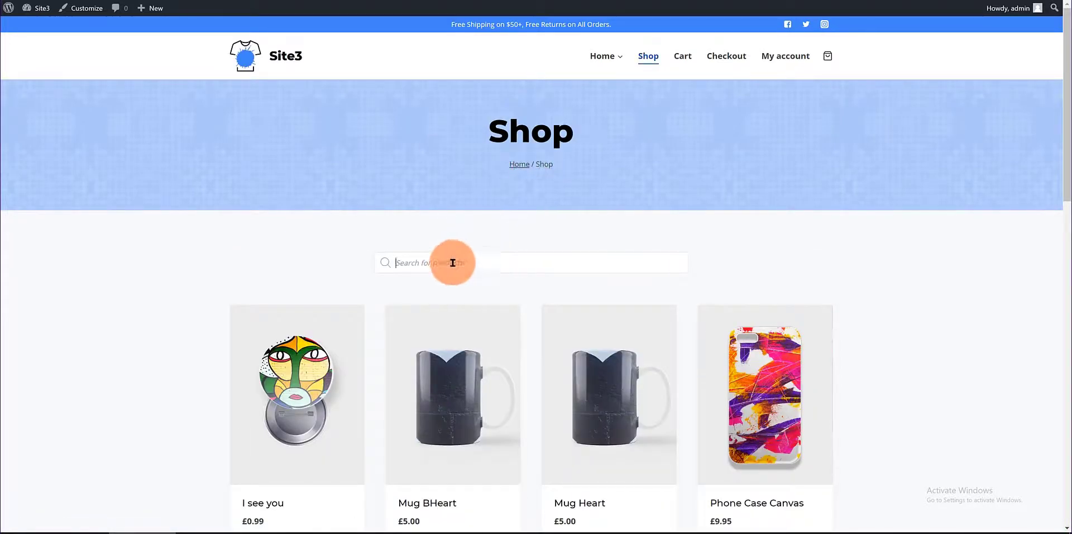
type("tshirt")
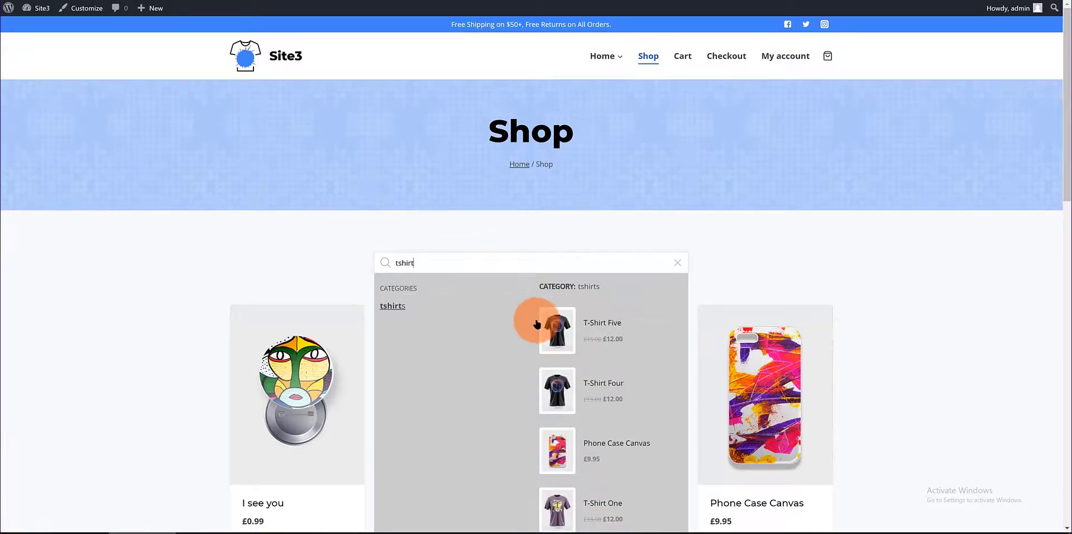
scroll(530, 321, "down", 3)
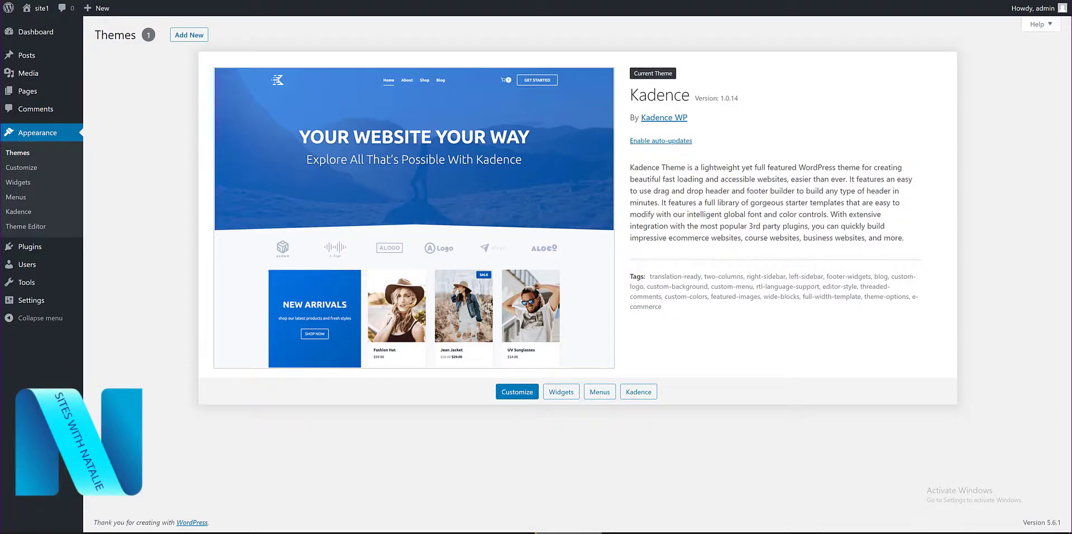
Search the site1 plugin directory for "Starter templates by Kadence" and install Starter Templates by Kadence WP.
mouse_move(34, 246)
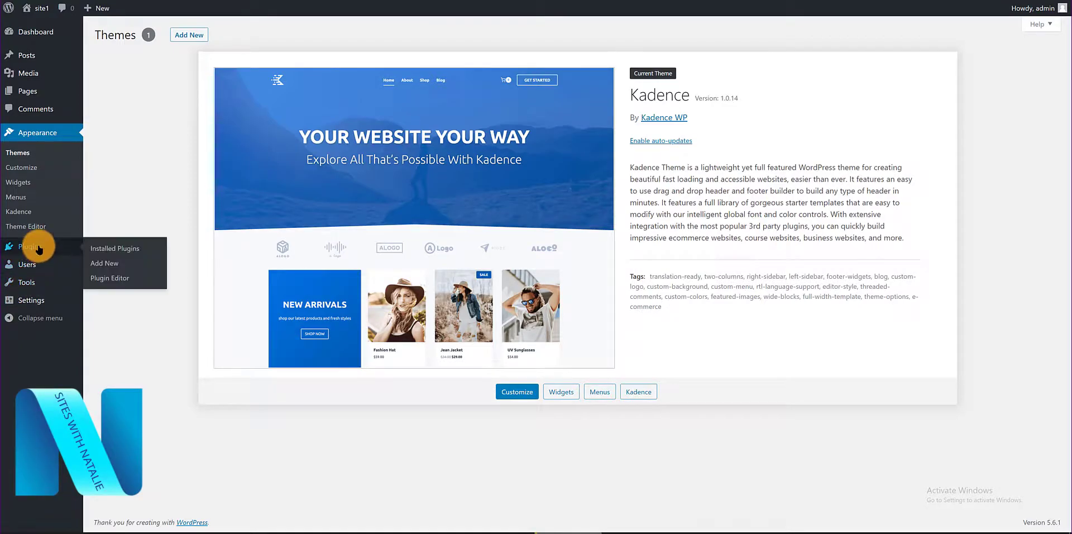
left_click(105, 257)
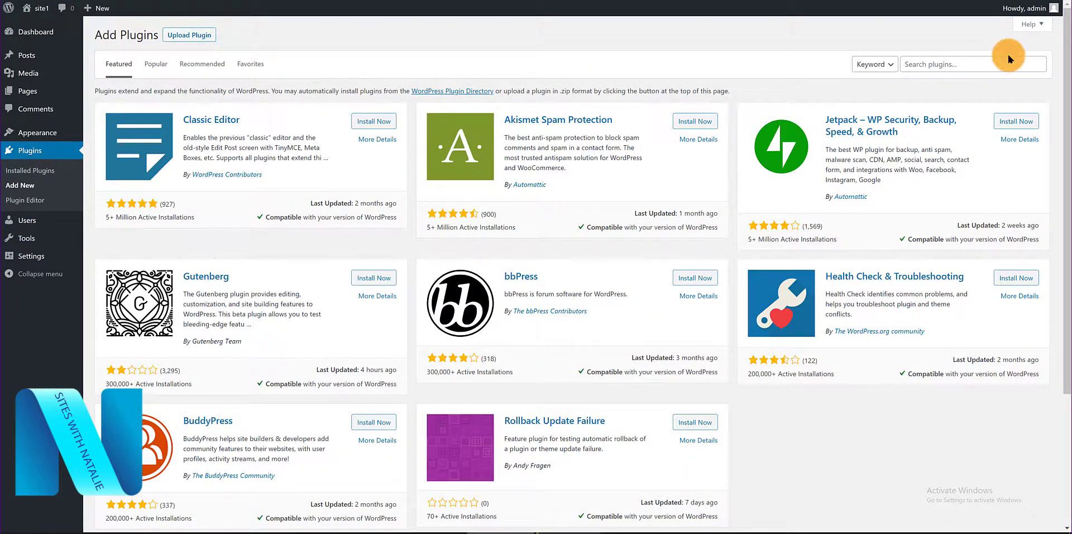
left_click(934, 65)
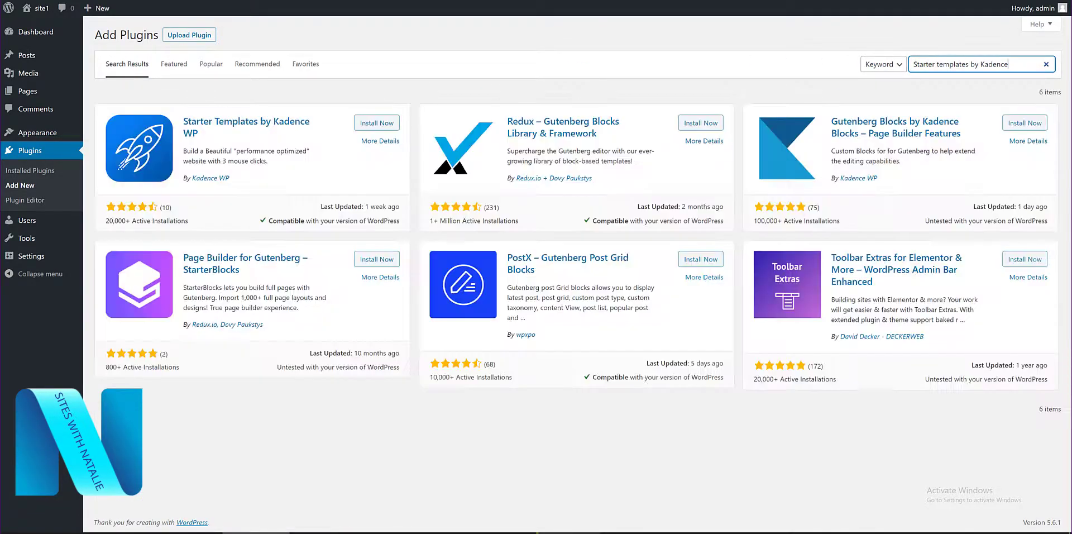
left_click(376, 123)
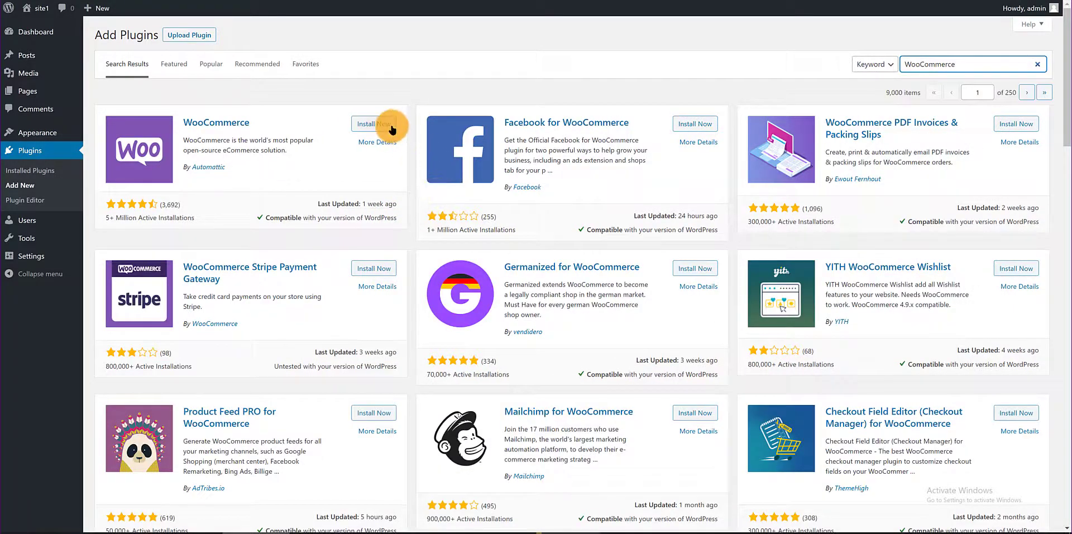
Find and install the WooCommerce, Gutenberg Blocks by Kadence Blocks and Ajax Search for WooCommerce plugins, activating Ajax Search.
left_click(392, 129)
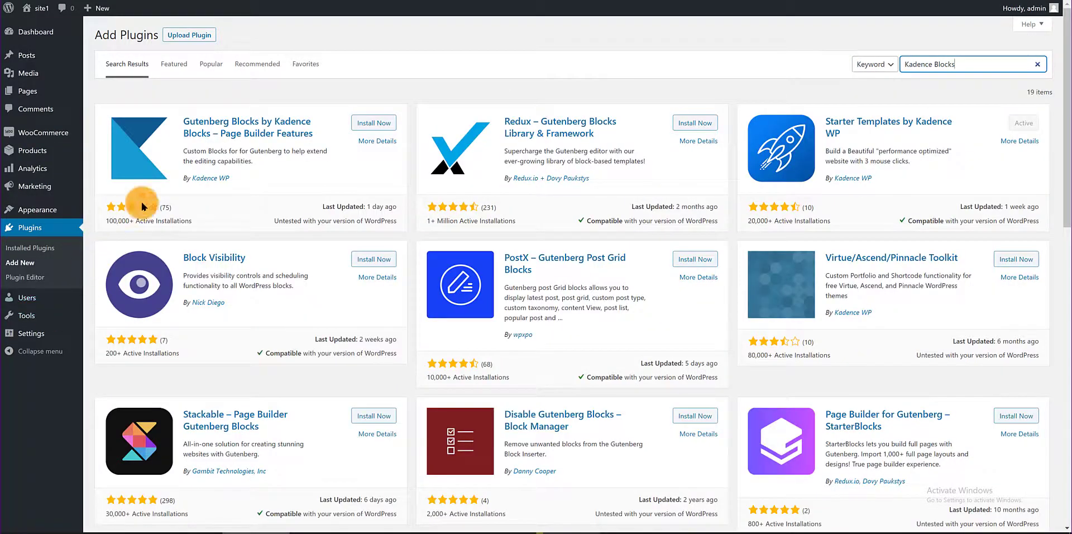
left_click(366, 123)
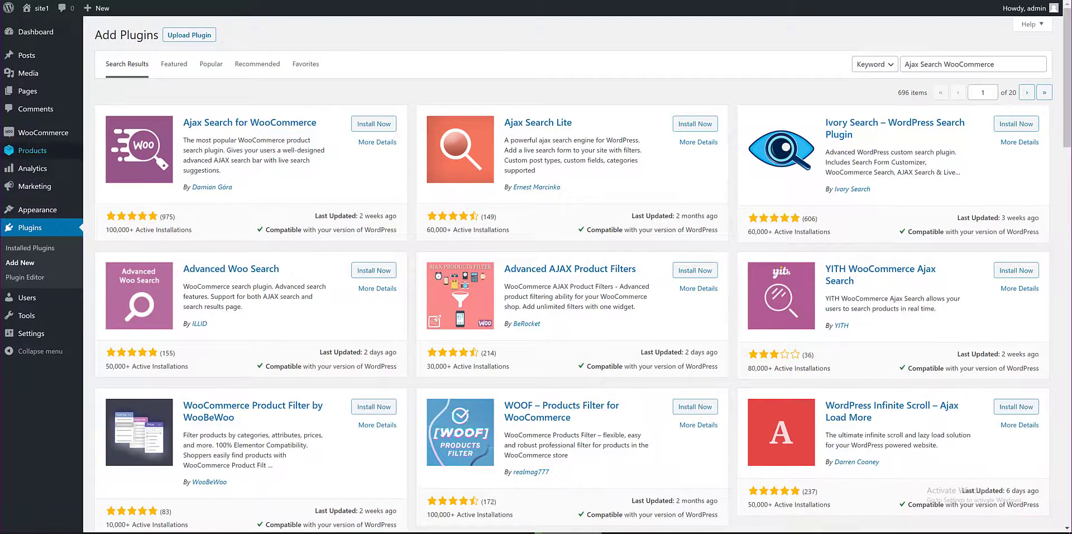
left_click(372, 124)
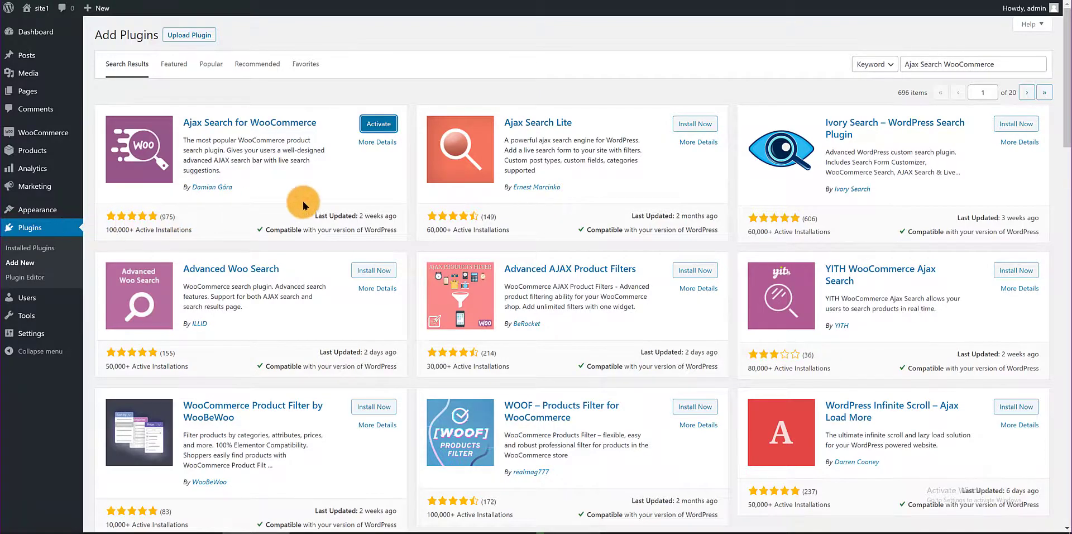
left_click(378, 125)
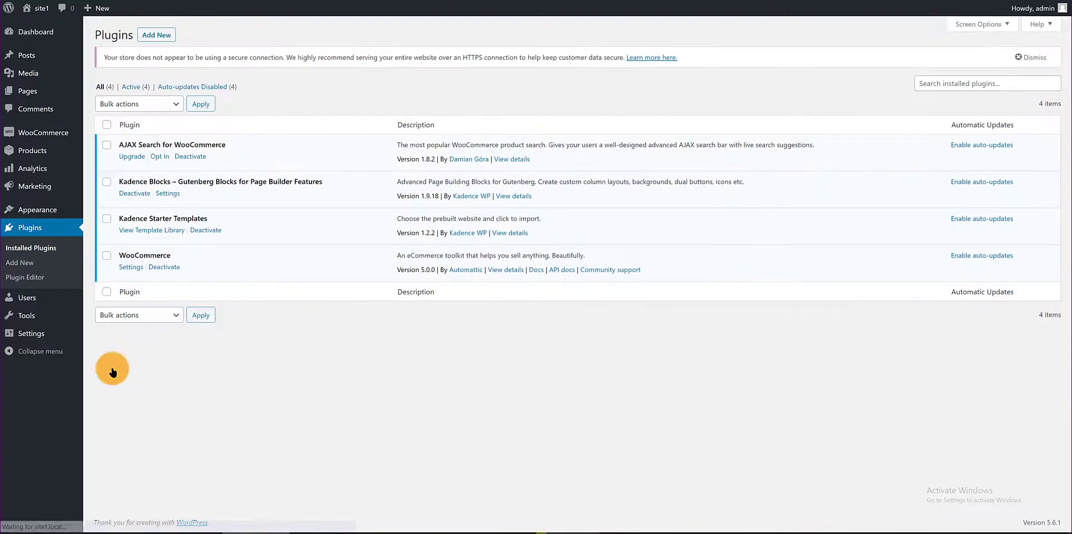
Open the Kadence Starter Templates library for the Gutenberg builder.
left_click(176, 233)
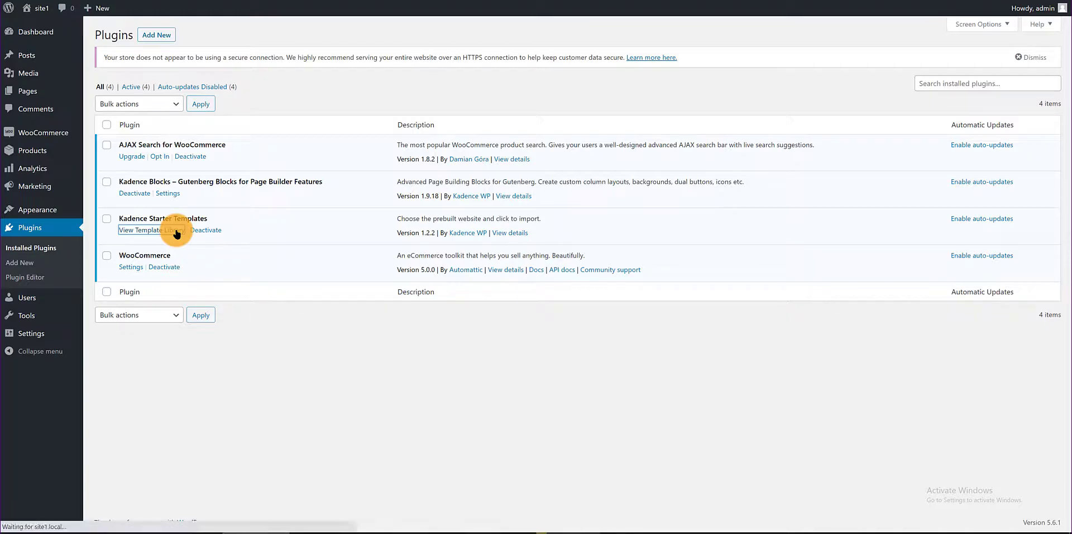
left_click(545, 307)
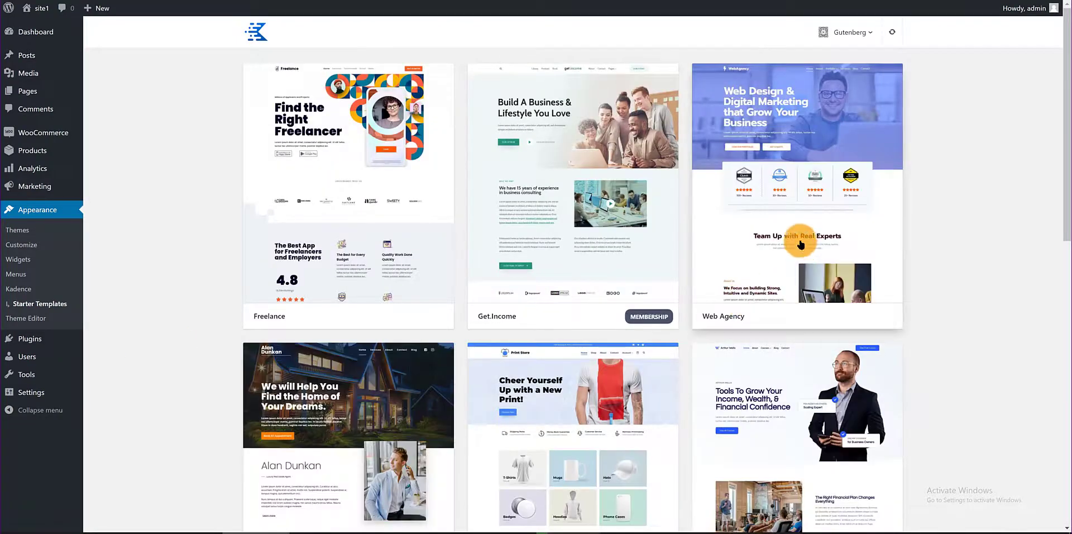
Preview the Web Agency starter template's page sections and return to the template library.
left_click(799, 241)
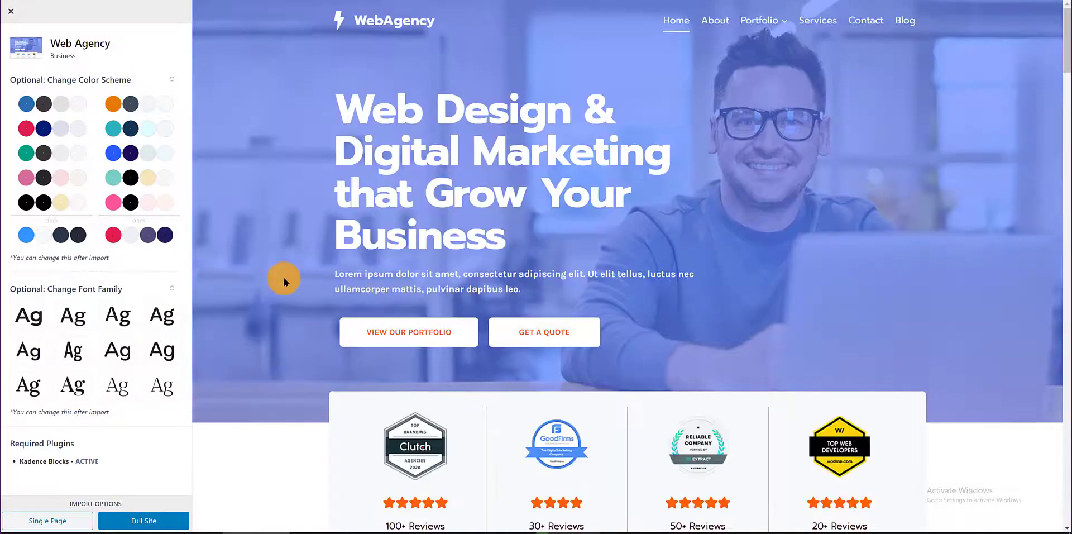
scroll(283, 277, "down", 4)
scroll(282, 282, "down", 8)
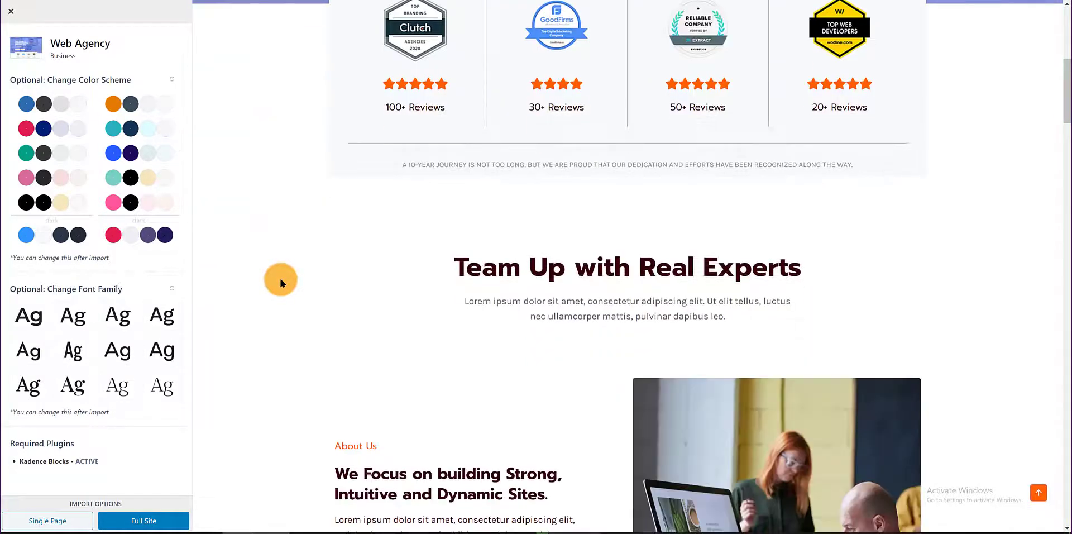
scroll(275, 282, "up", 10)
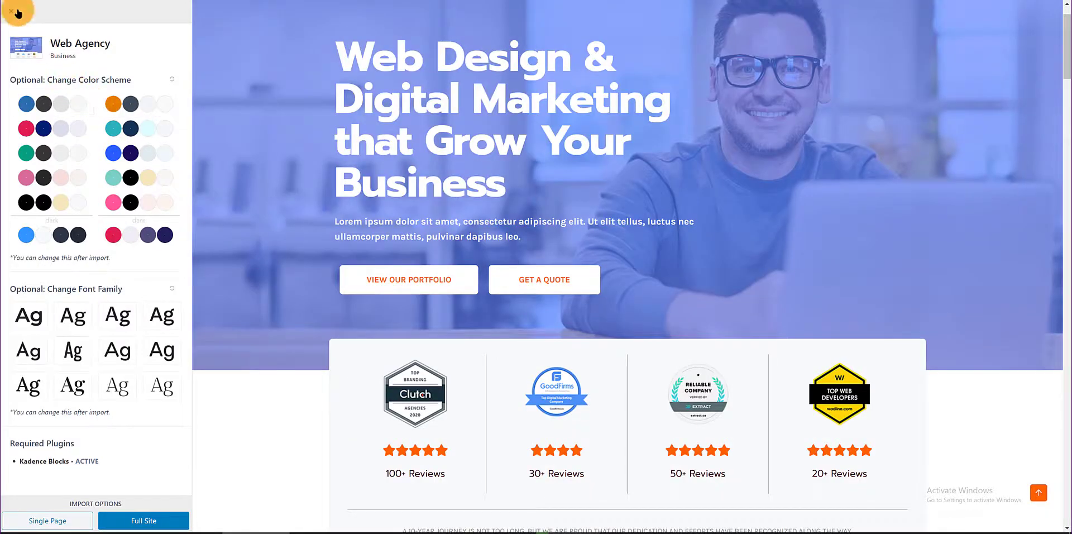
left_click(12, 11)
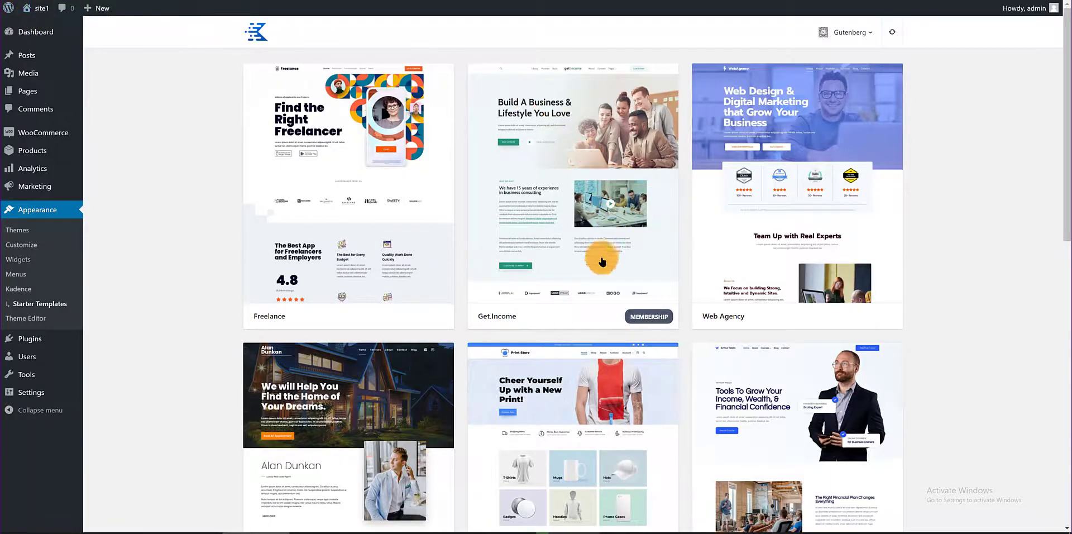
Preview the Print Shop starter template from its hero banner to the featured products, and return to the library.
left_click(600, 413)
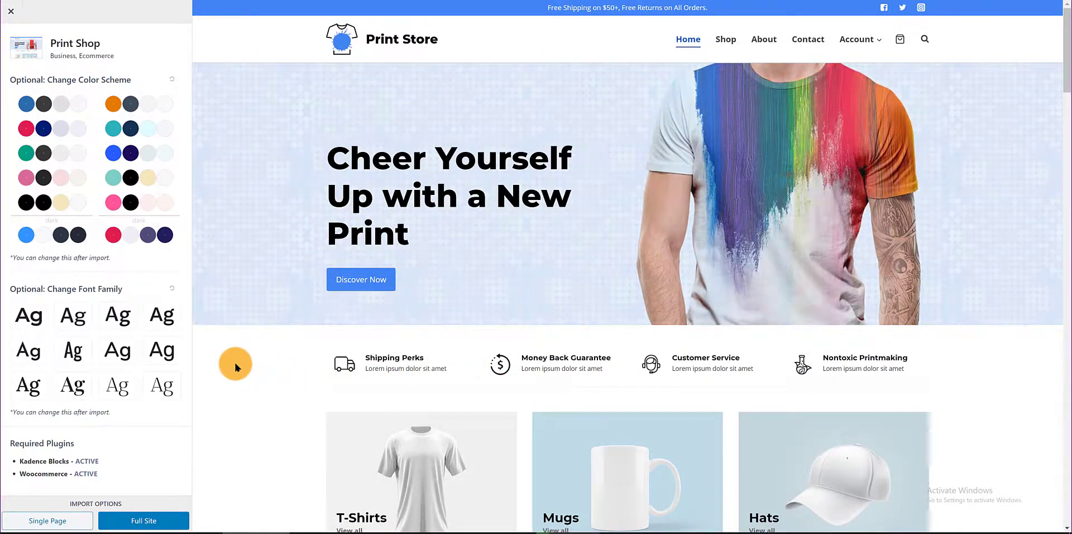
scroll(235, 366, "down", 3)
scroll(235, 367, "down", 4)
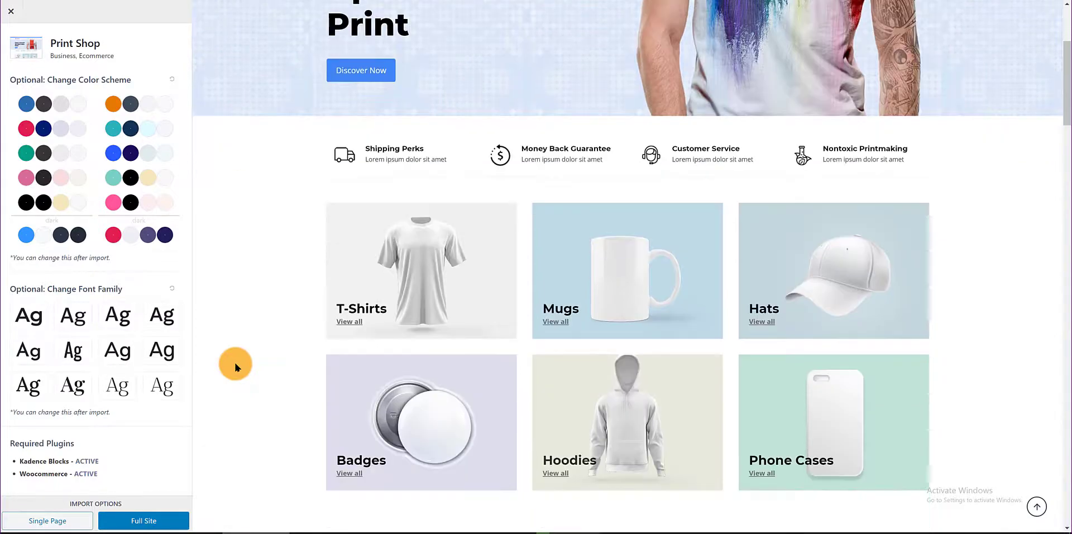
scroll(235, 366, "down", 3)
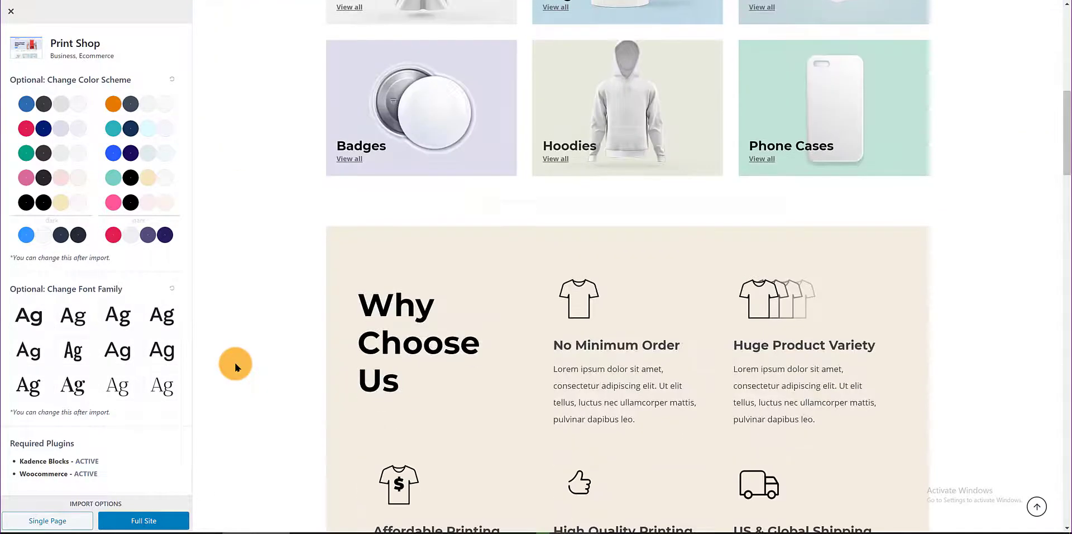
scroll(234, 365, "down", 4)
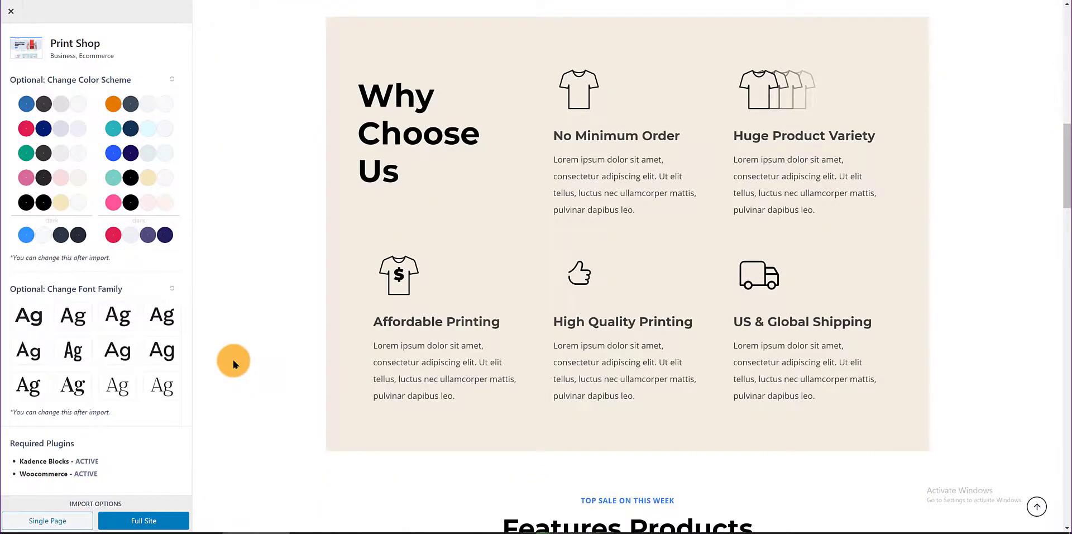
scroll(234, 364, "down", 4)
scroll(234, 364, "down", 4)
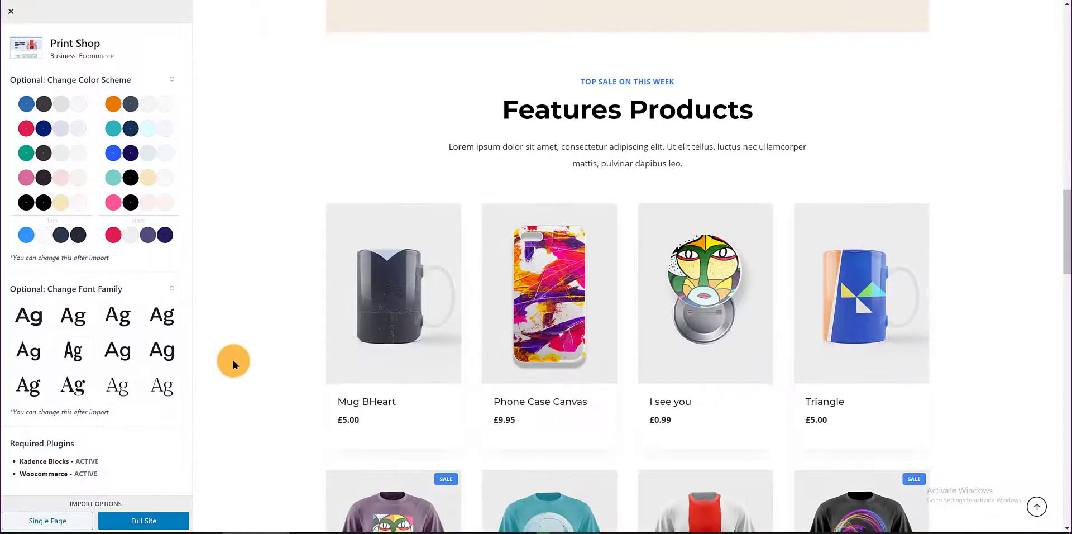
scroll(234, 364, "up", 10)
scroll(234, 364, "up", 4)
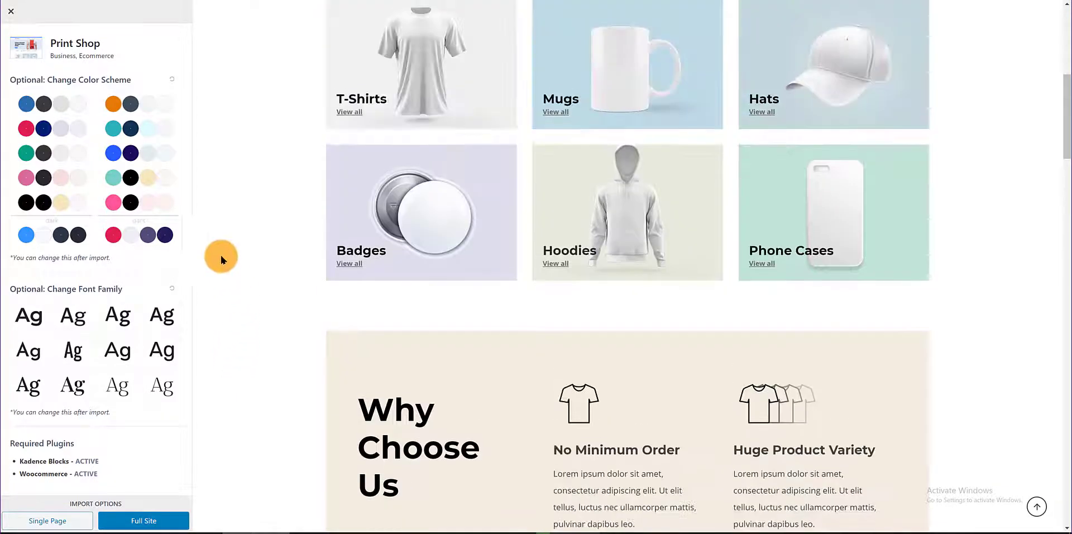
left_click(12, 14)
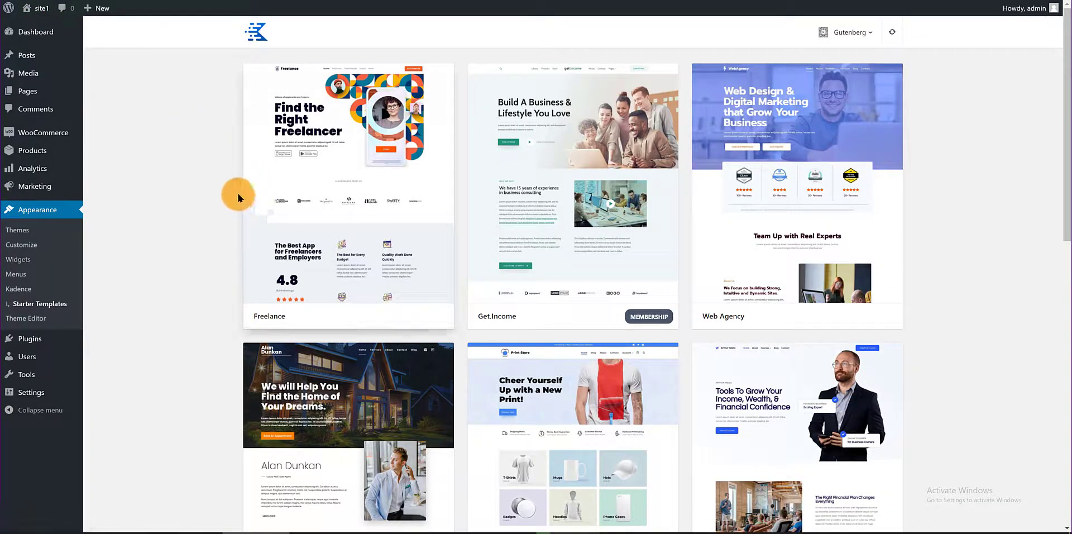
Import the Print Shop starter template from the Gutenberg library as a full site.
left_click(868, 32)
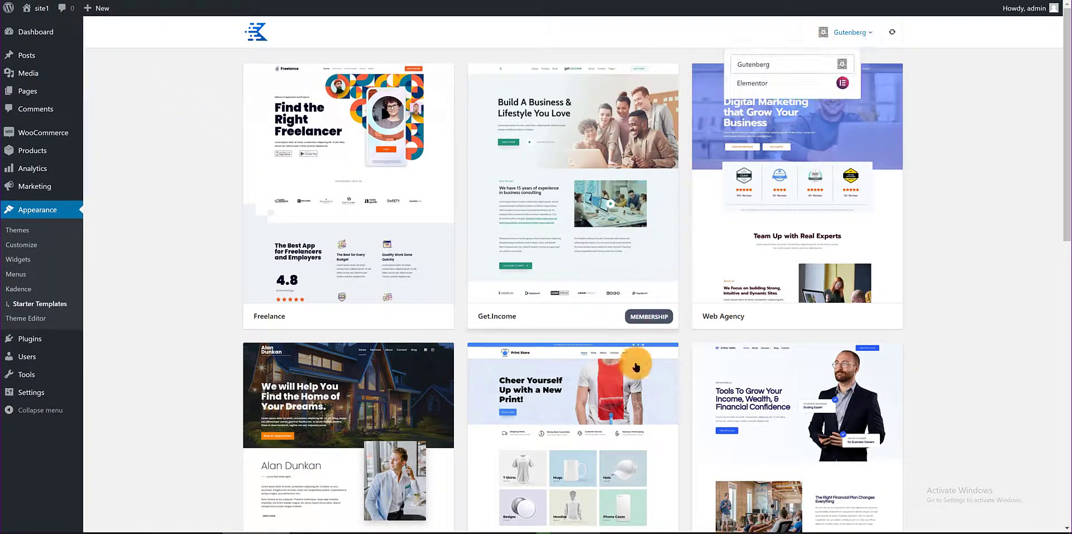
scroll(614, 343, "down", 3)
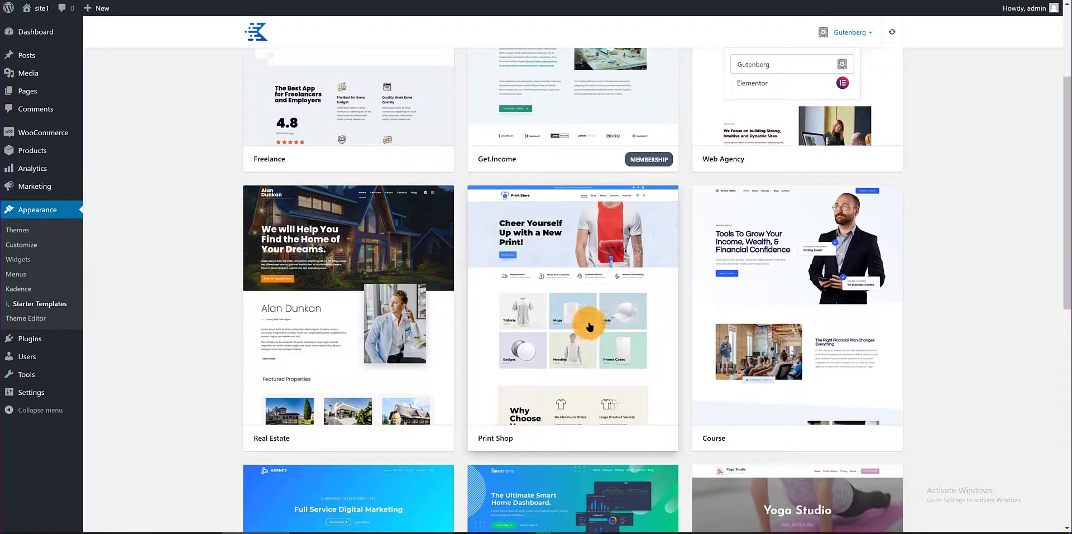
left_click(590, 327)
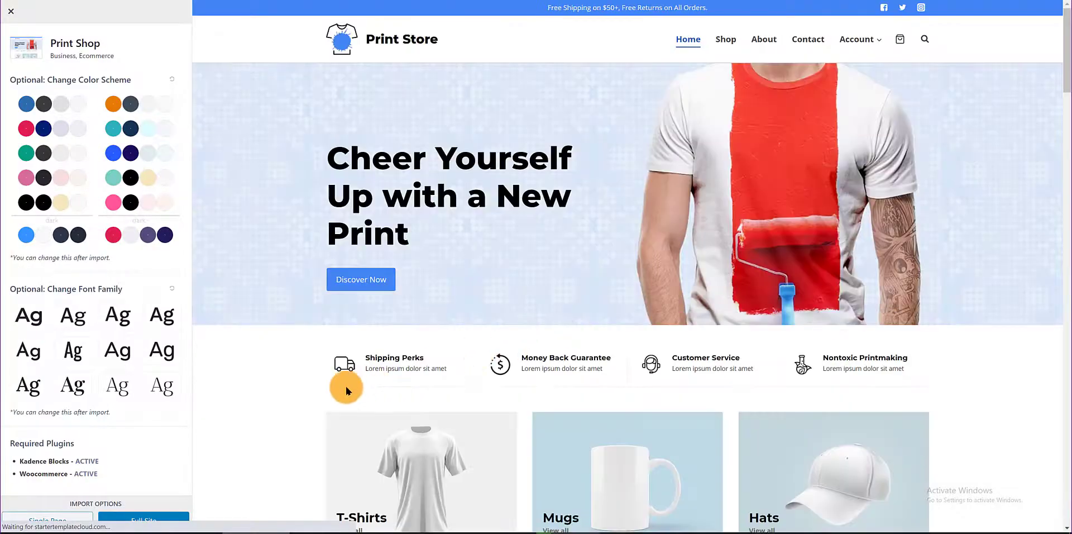
scroll(214, 405, "down", 4)
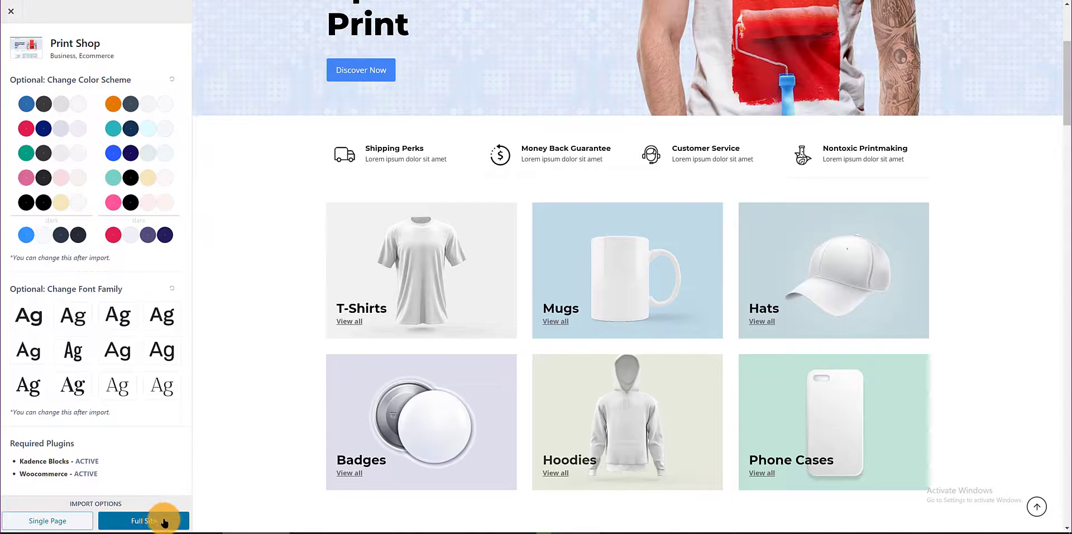
left_click(165, 522)
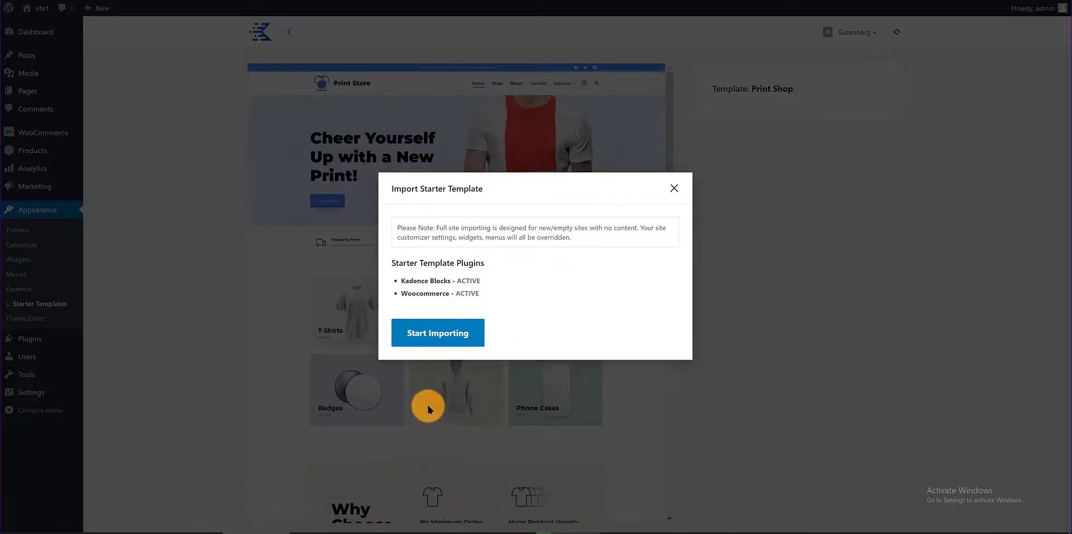
left_click(460, 335)
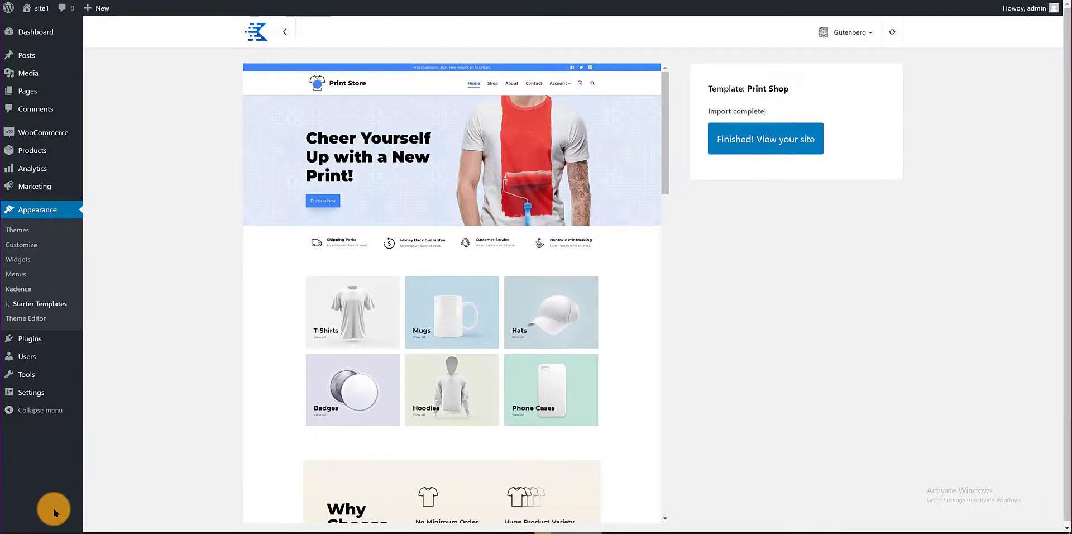
View the finished site and examine the imported home page from the hero banner down to the 25% off sign-up section.
left_click(769, 144)
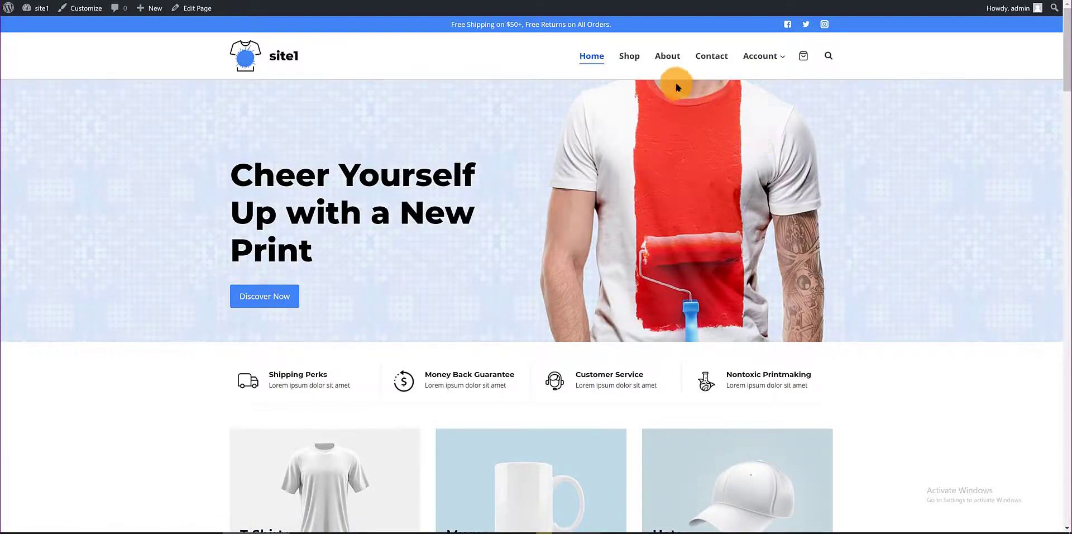
mouse_move(31, 16)
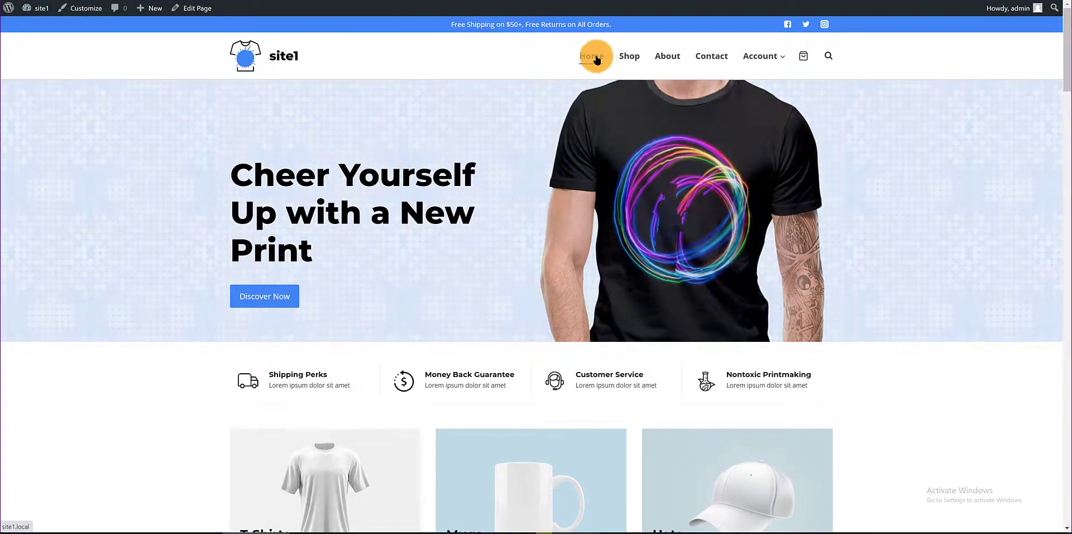
scroll(586, 223, "down", 3)
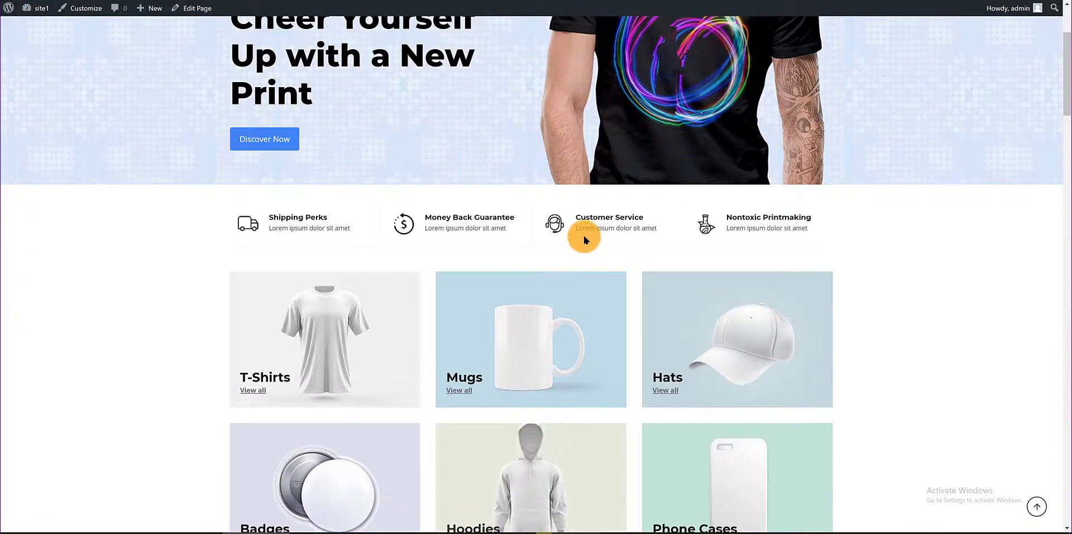
scroll(584, 239, "down", 10)
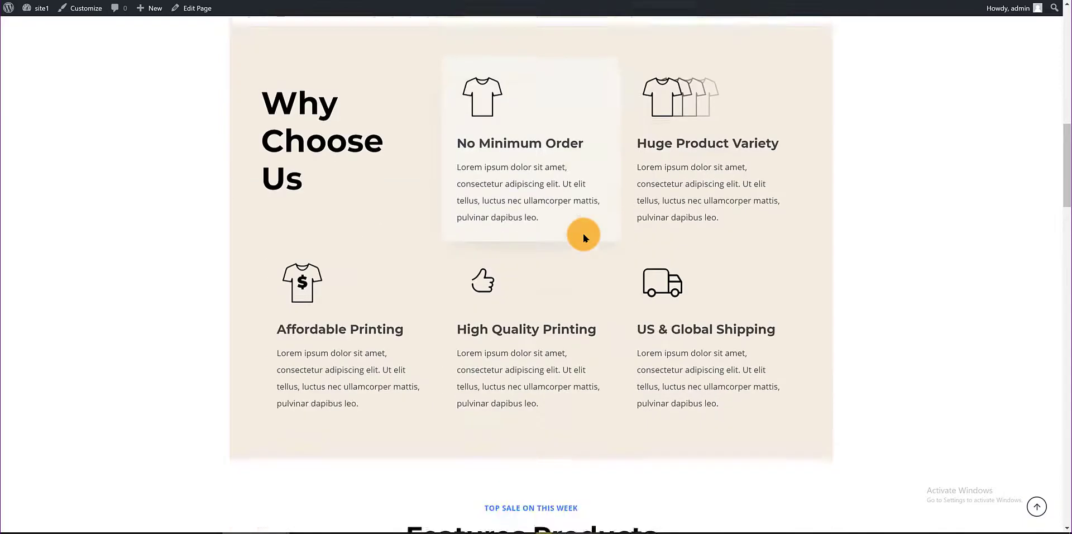
scroll(583, 237, "down", 5)
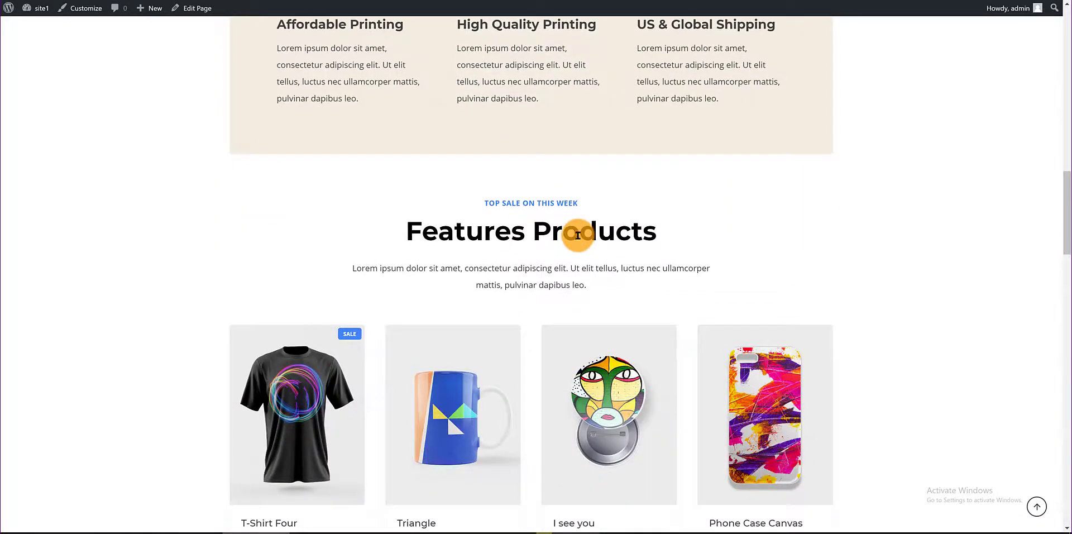
scroll(577, 235, "down", 9)
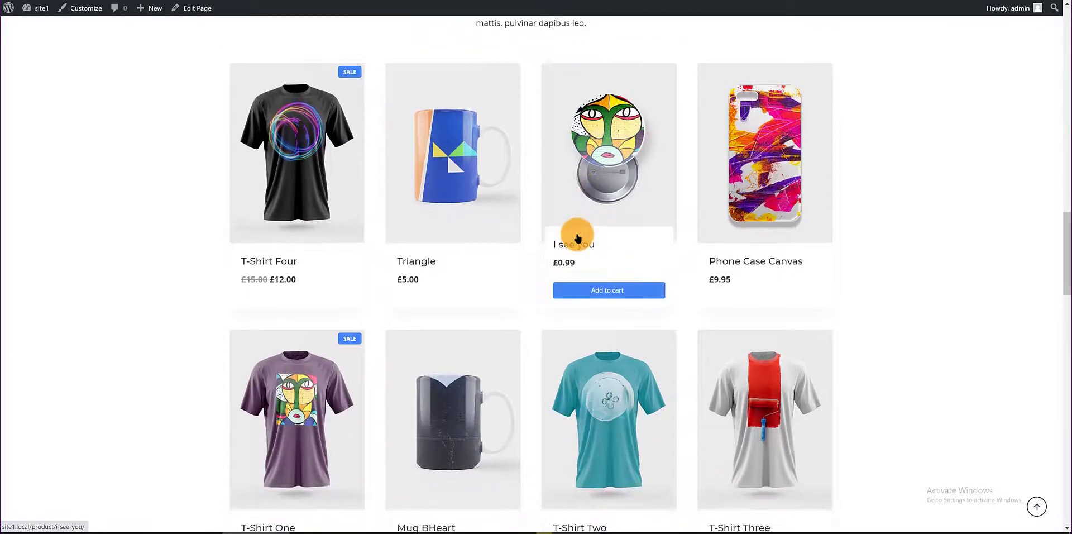
scroll(243, 321, "down", 5)
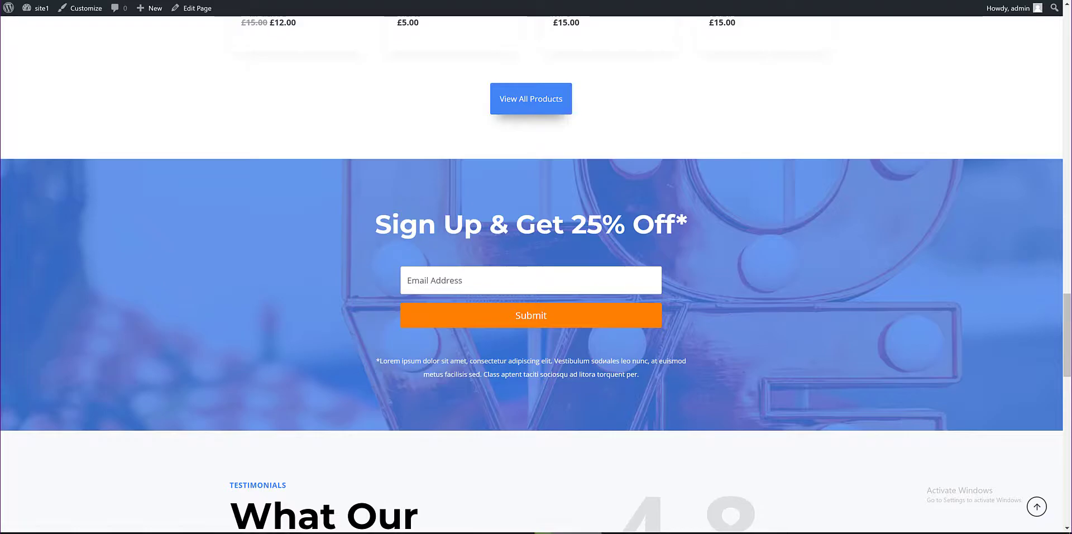
scroll(54, 378, "up", 5)
scroll(52, 378, "up", 4)
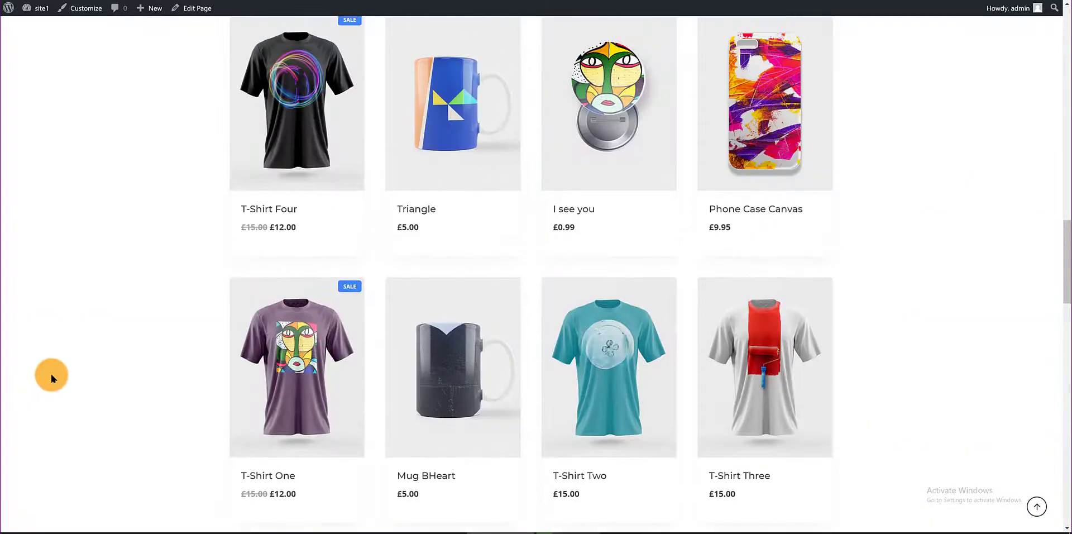
scroll(51, 378, "up", 10)
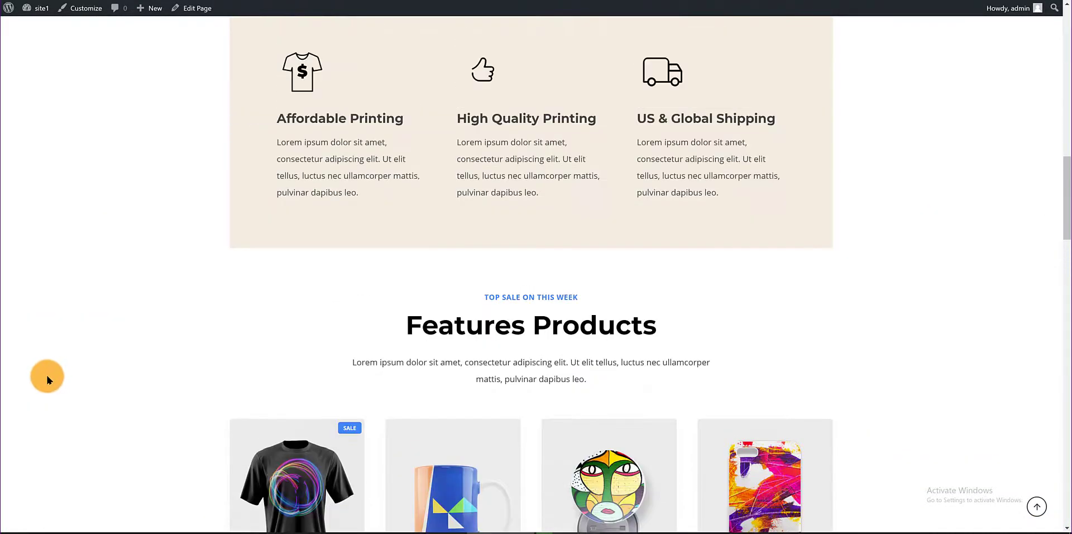
scroll(47, 380, "up", 7)
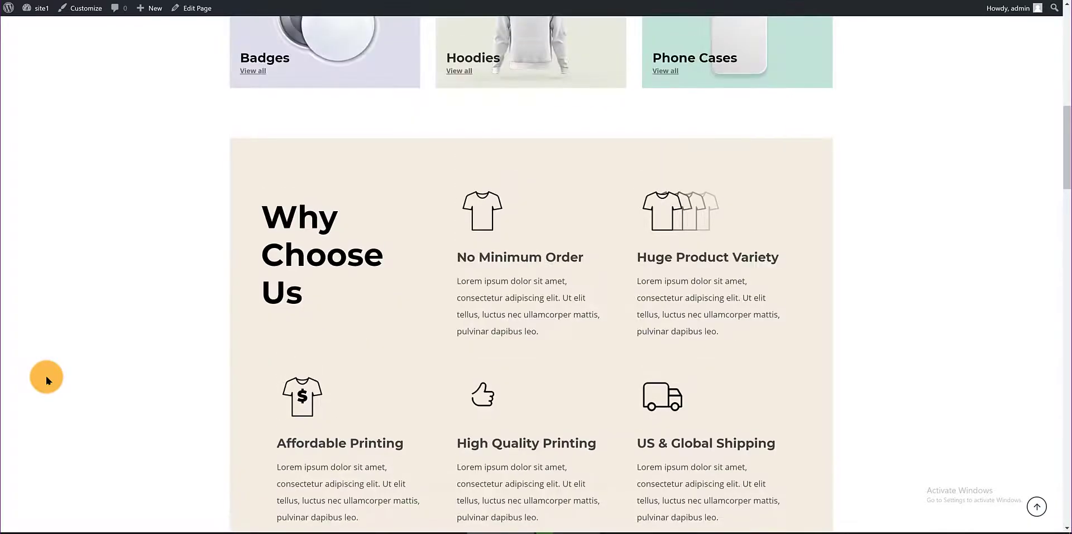
scroll(47, 380, "up", 8)
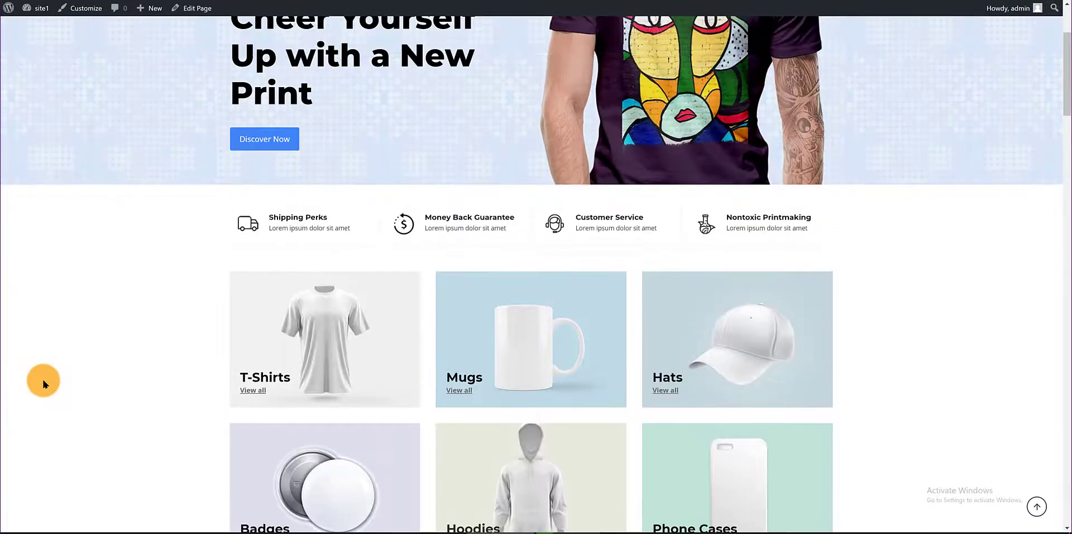
scroll(44, 383, "up", 2)
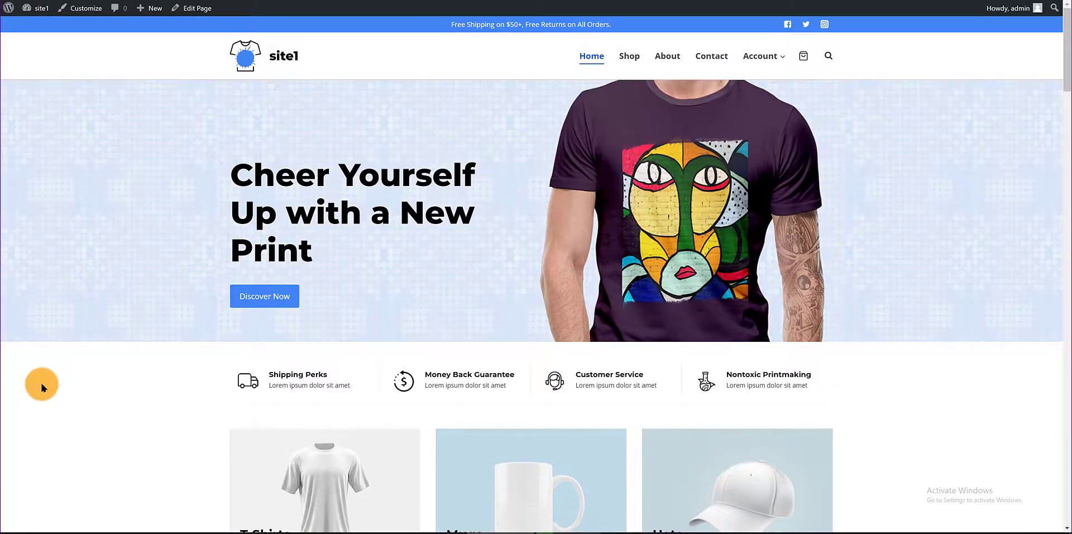
Add T-Shirt Four from the home page's featured products to the cart and open the cart.
scroll(42, 385, "down", 20)
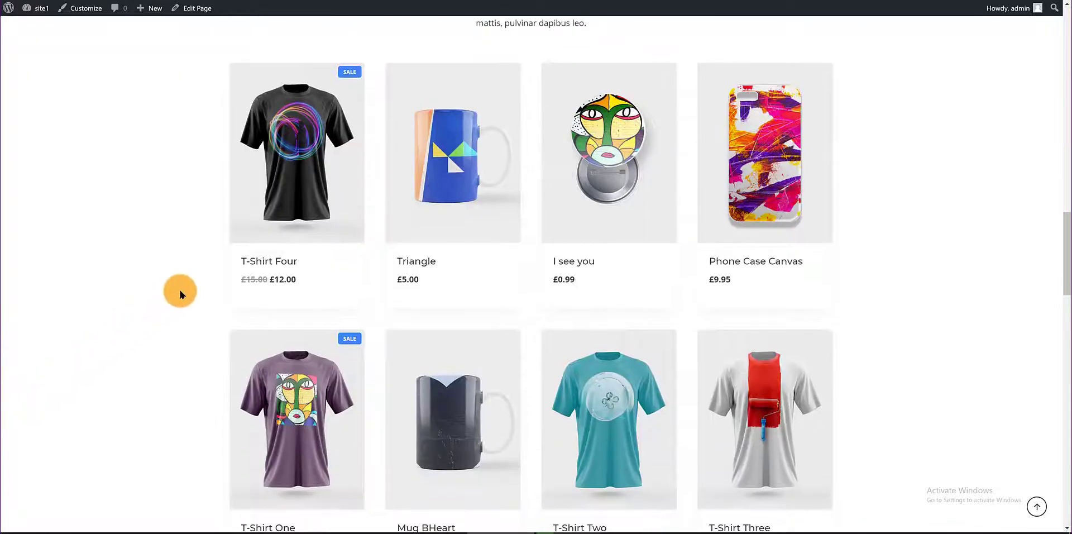
mouse_move(263, 239)
left_click(301, 290)
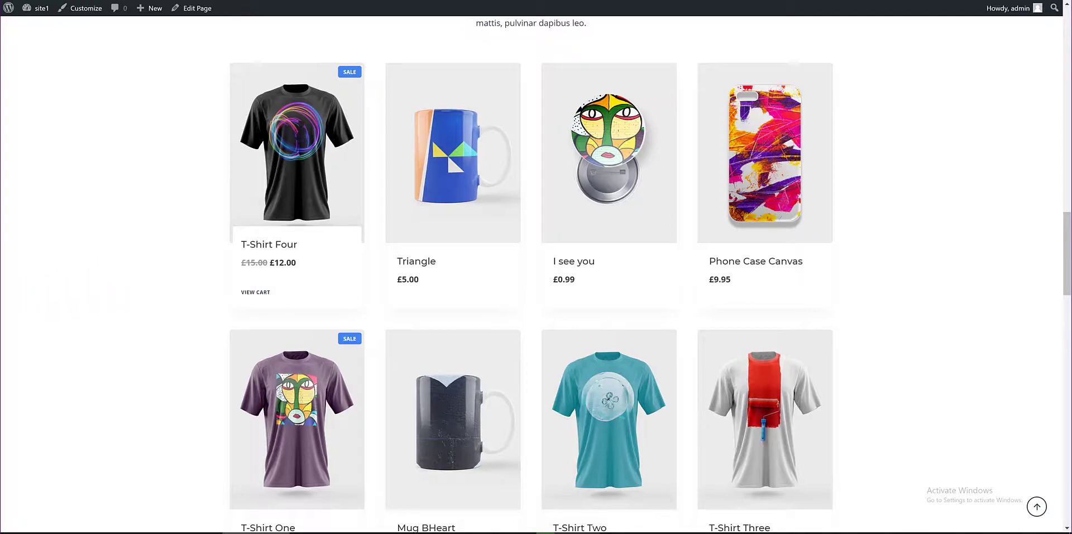
left_click(261, 294)
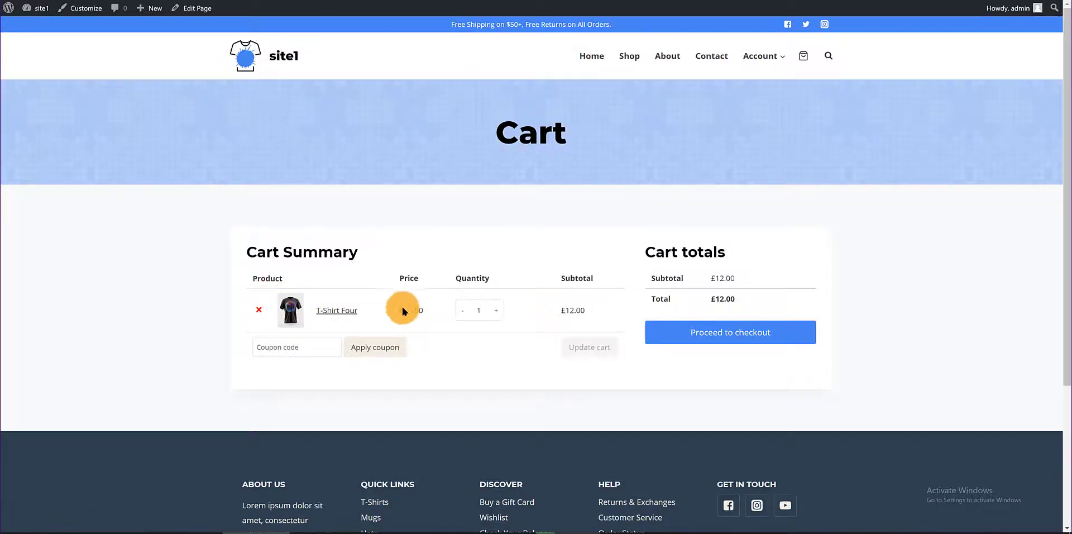
Proceed to checkout and look over the billing details form and order summary.
left_click(715, 337)
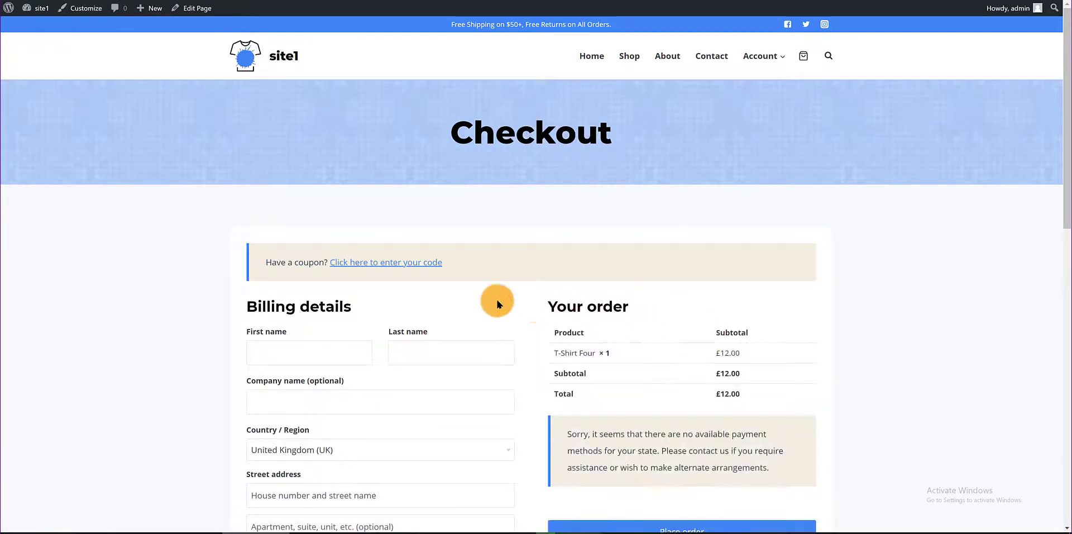
scroll(330, 273, "down", 5)
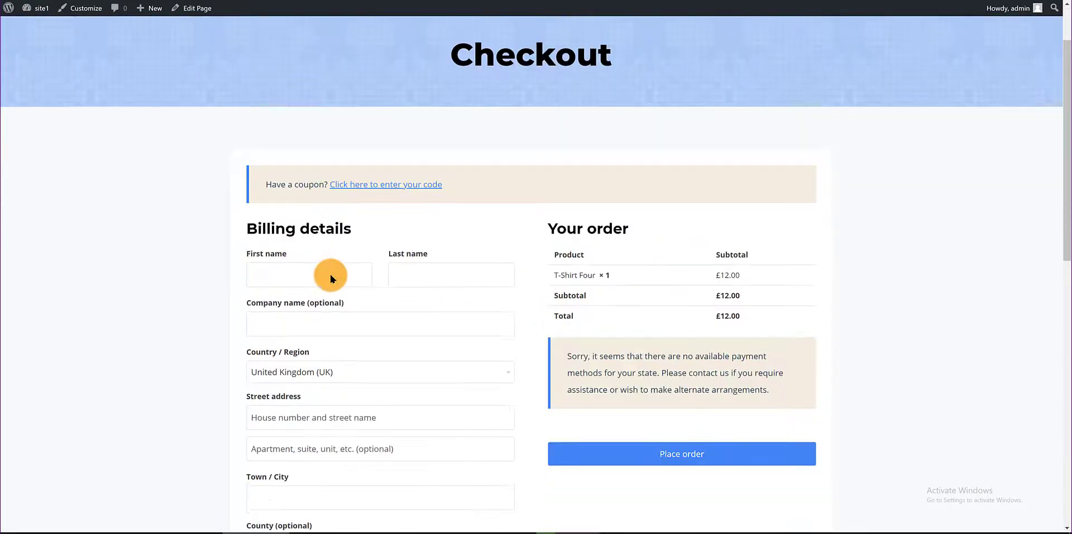
scroll(330, 274, "down", 4)
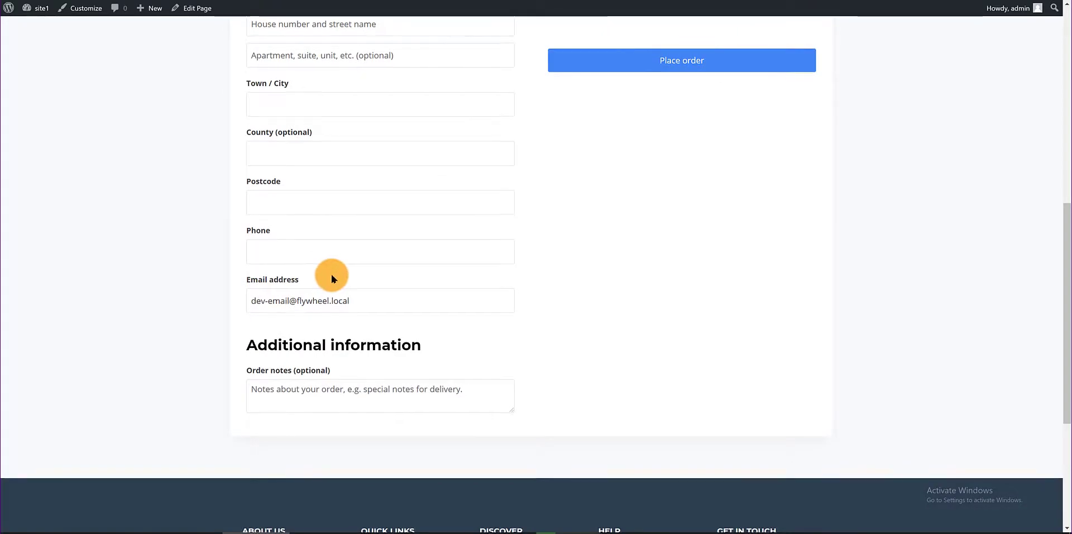
scroll(332, 278, "up", 3)
scroll(331, 278, "up", 6)
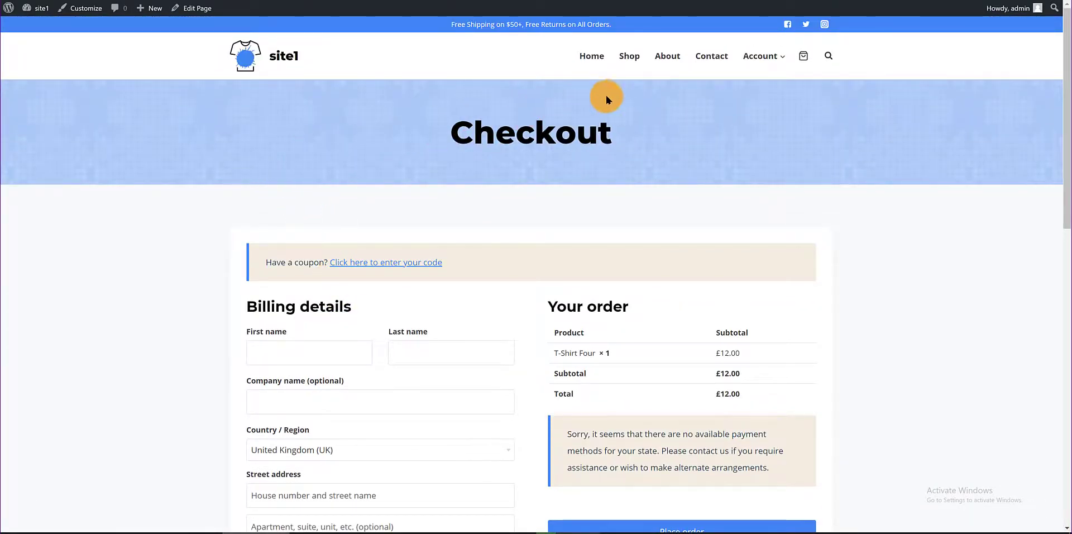
Look over the My account page and return to the site's home page.
mouse_move(752, 62)
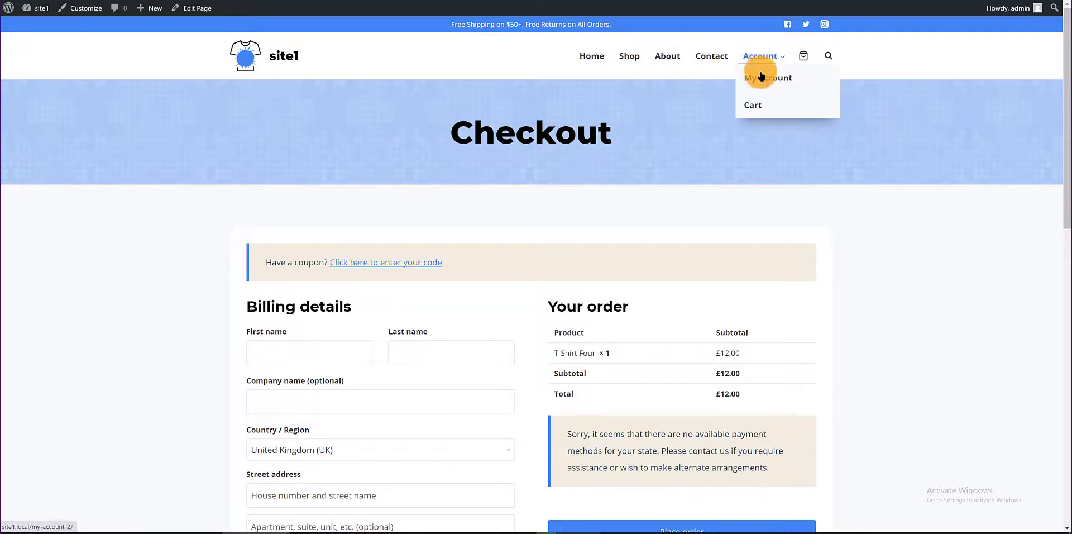
left_click(760, 79)
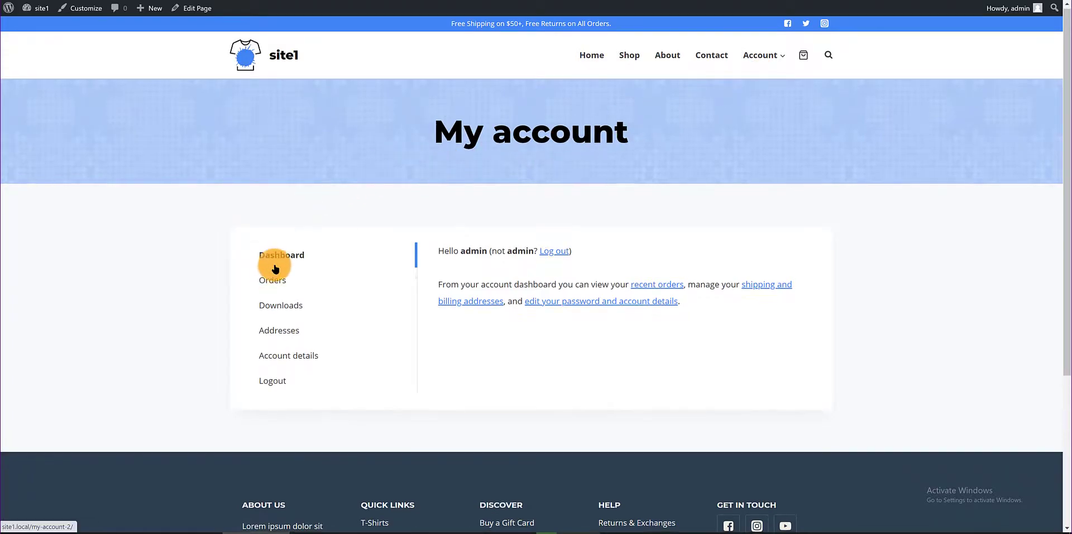
scroll(274, 267, "down", 2)
scroll(275, 268, "up", 2)
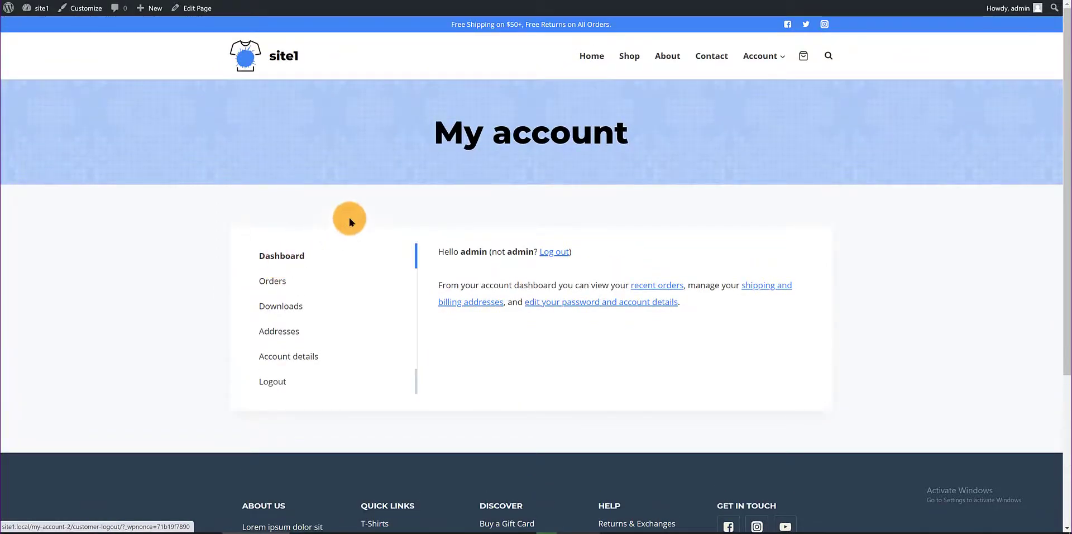
left_click(279, 61)
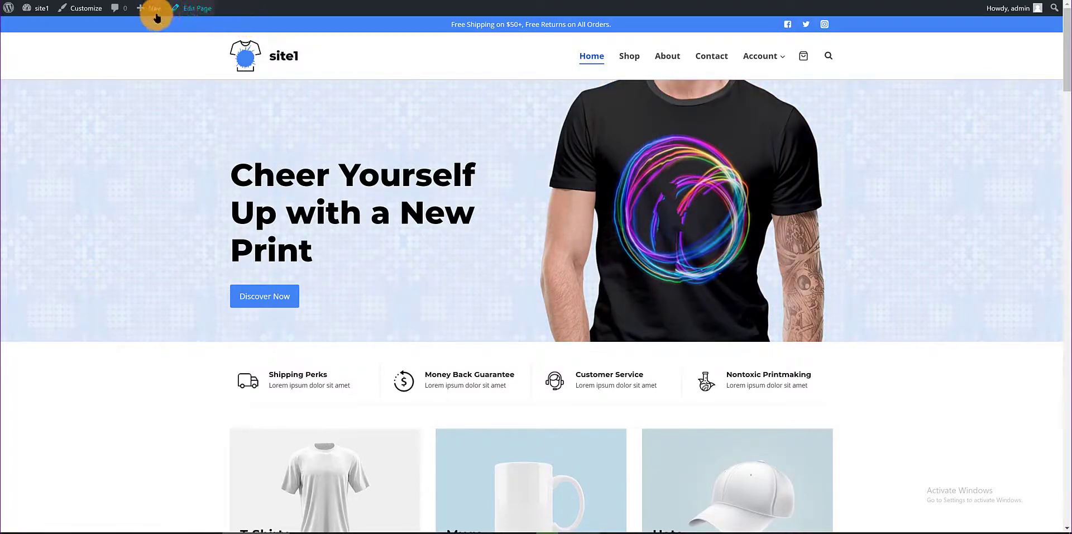
Open the WooCommerce AJAX search bar settings from the admin dashboard and enable the advanced settings.
mouse_move(37, 10)
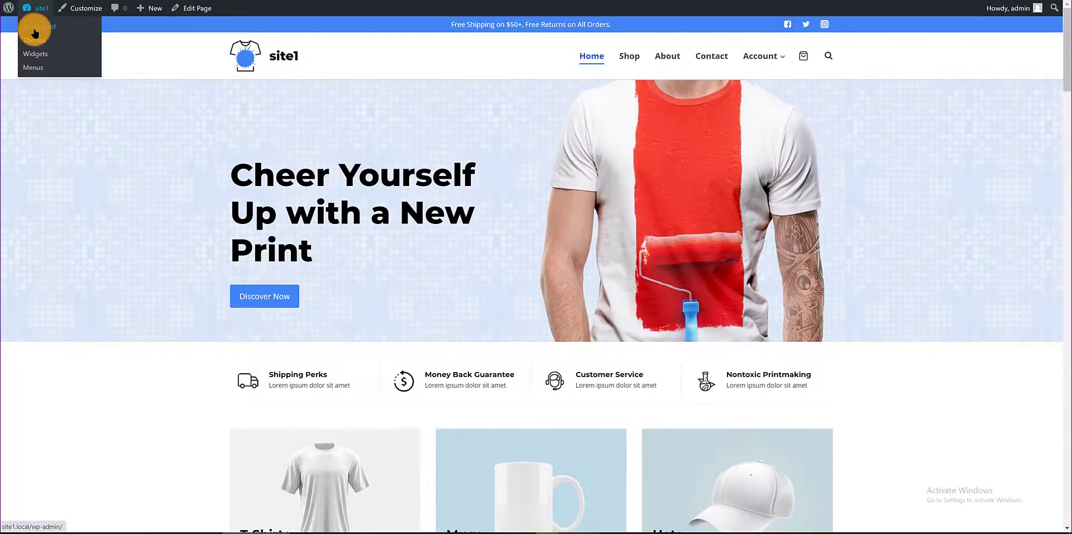
left_click(34, 33)
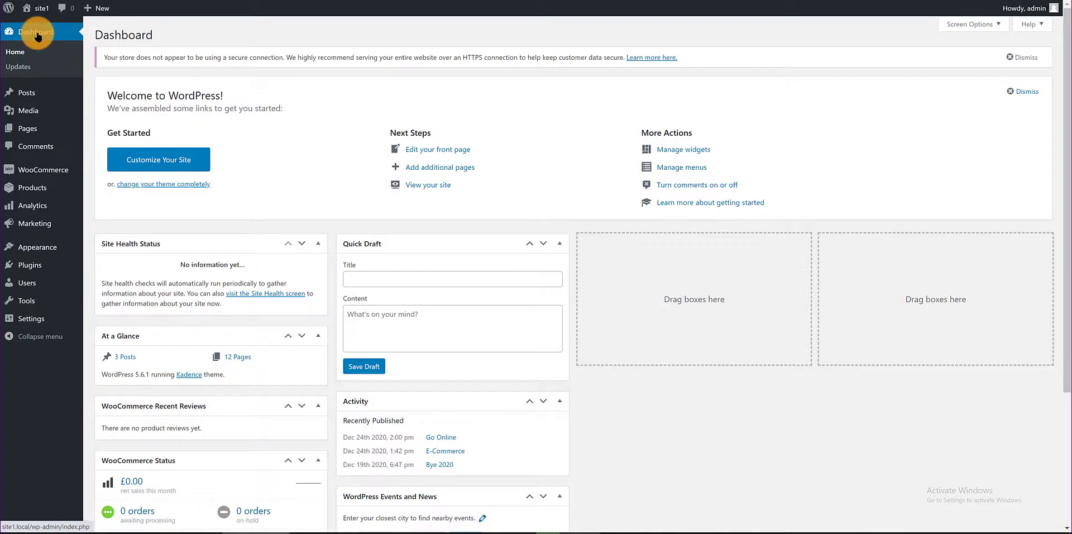
mouse_move(43, 167)
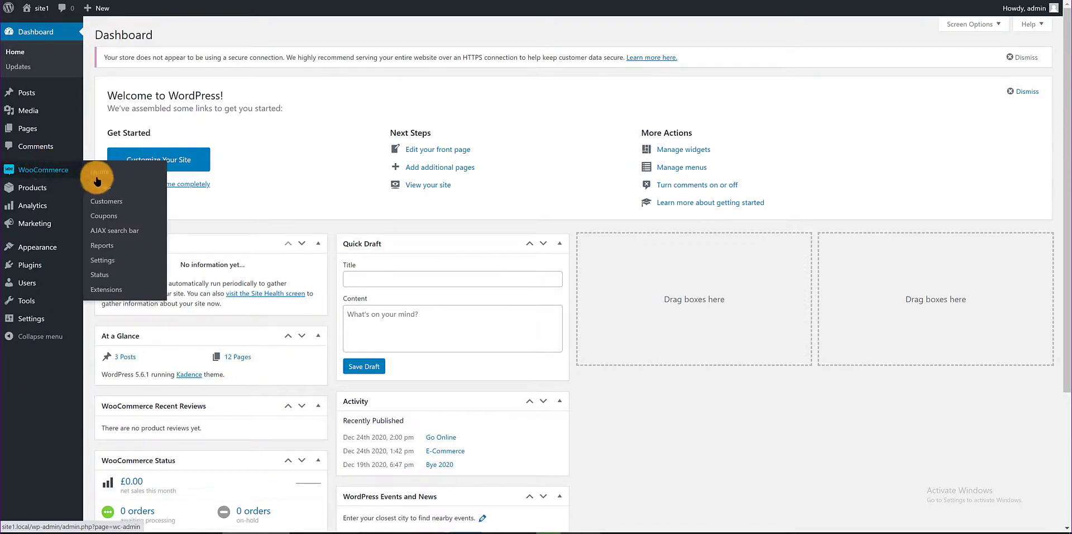
left_click(126, 231)
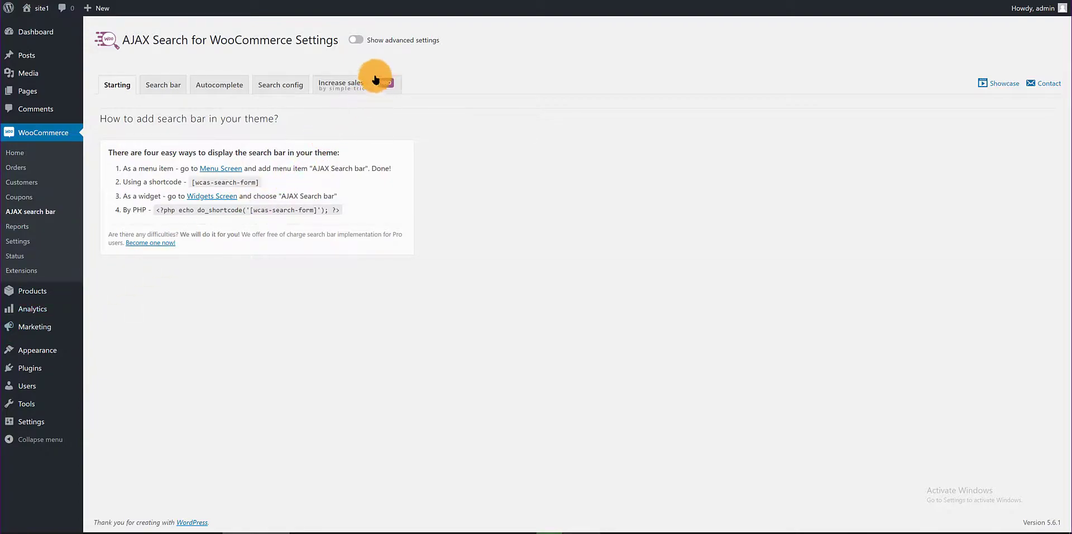
left_click(357, 40)
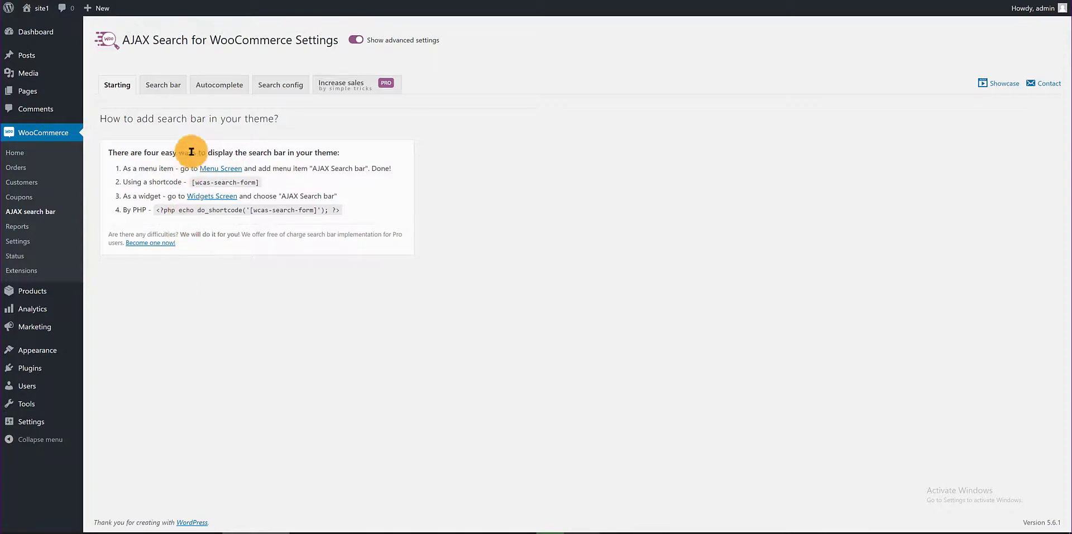
Review the search bar's placeholder, layout and mobile overlay options, choosing the Search bar only layout.
left_click(171, 87)
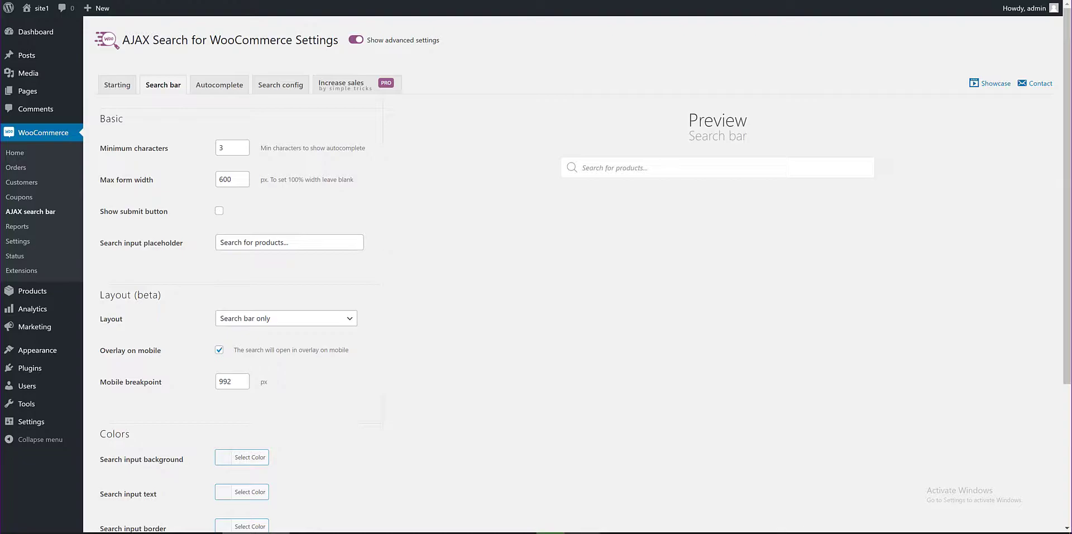
left_click(322, 242)
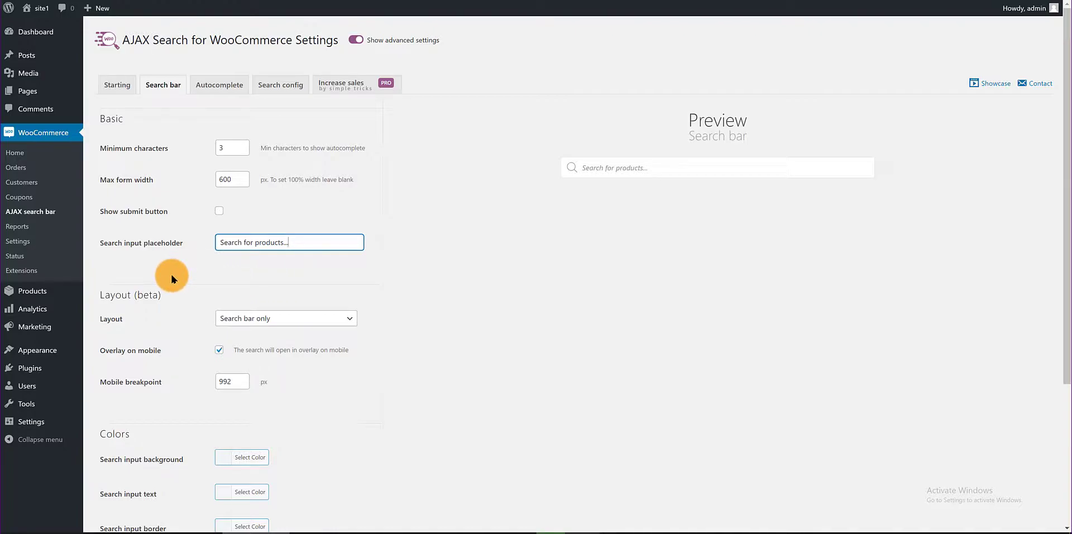
left_click(326, 319)
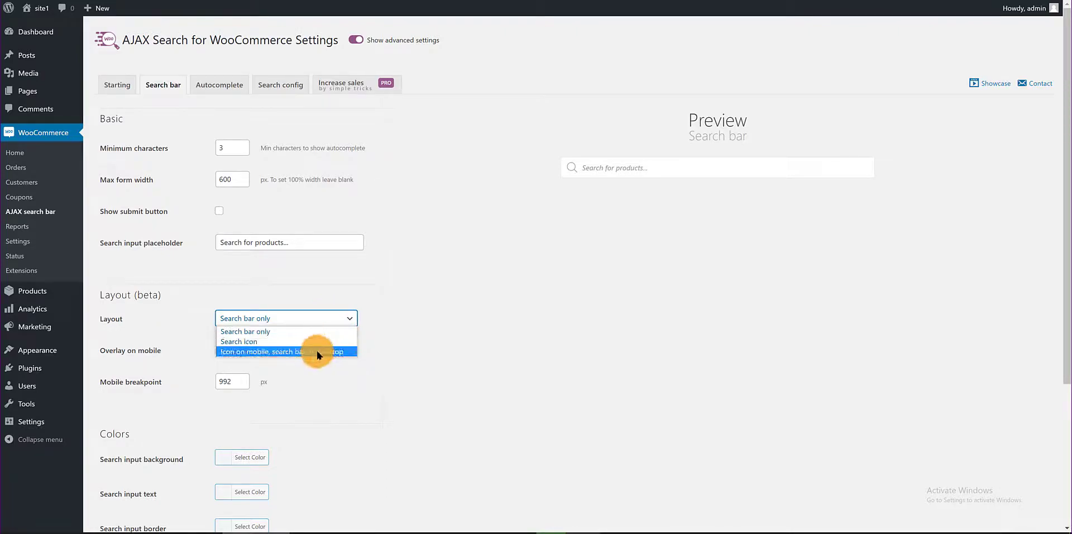
left_click(274, 331)
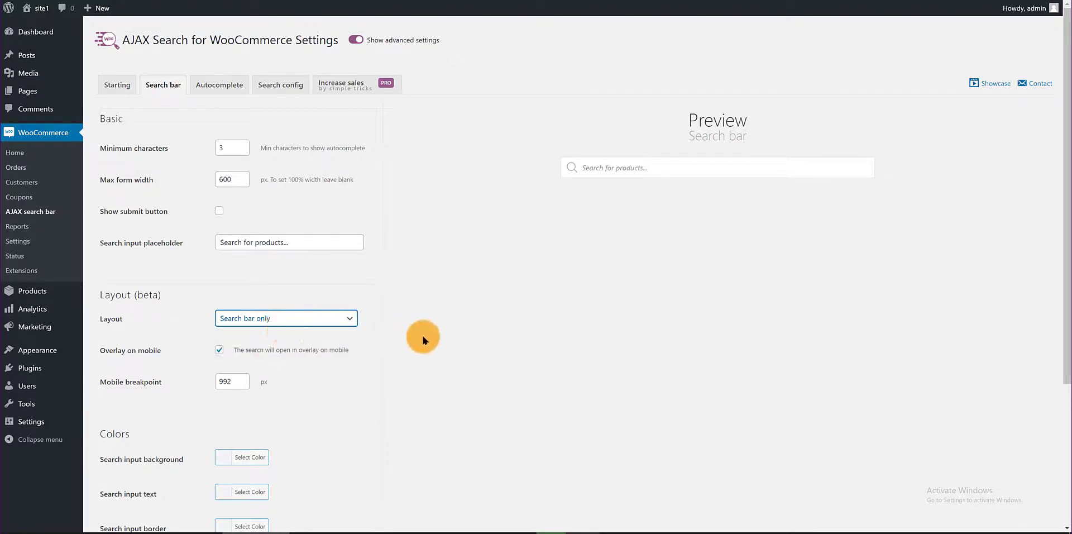
left_click(219, 351)
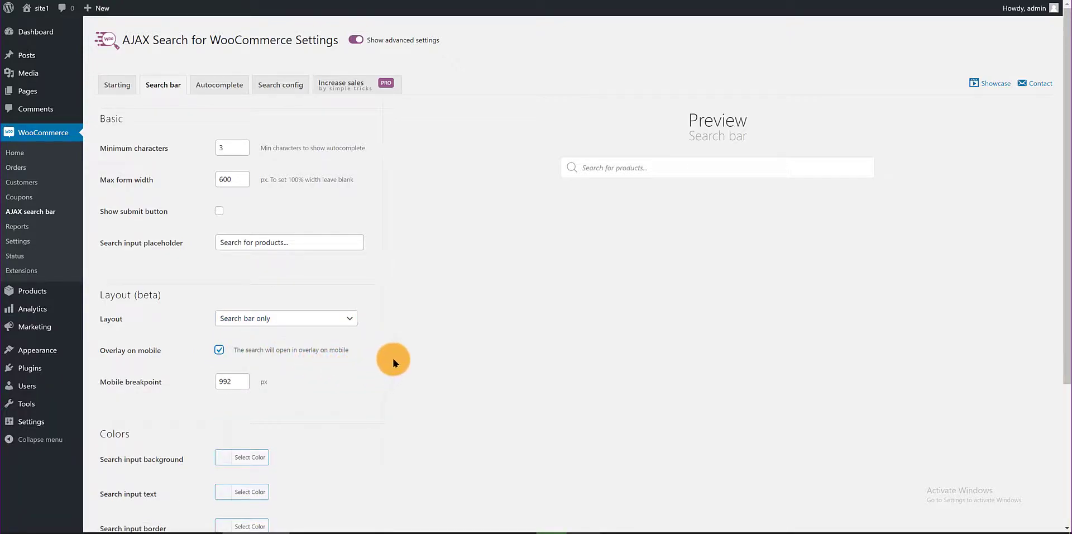
Set the search input border colour to #185abc.
scroll(394, 360, "down", 2)
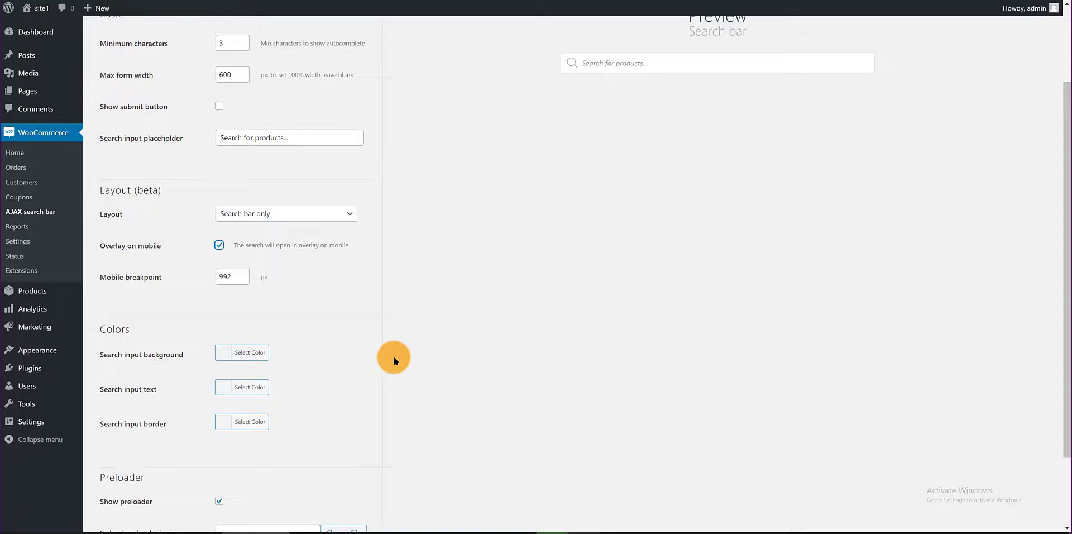
left_click(223, 422)
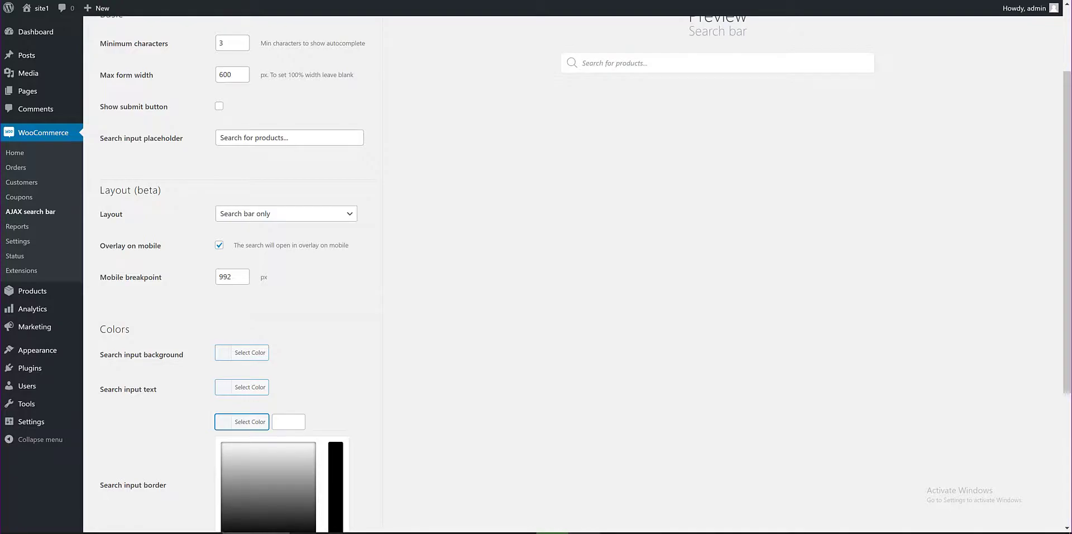
left_click(501, 533)
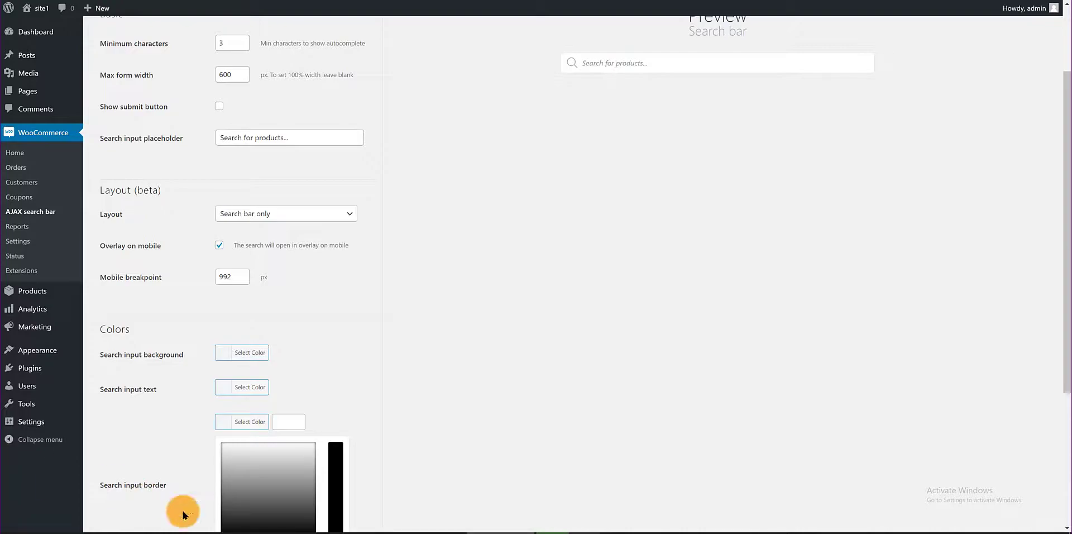
left_click(279, 422)
type("#185abc")
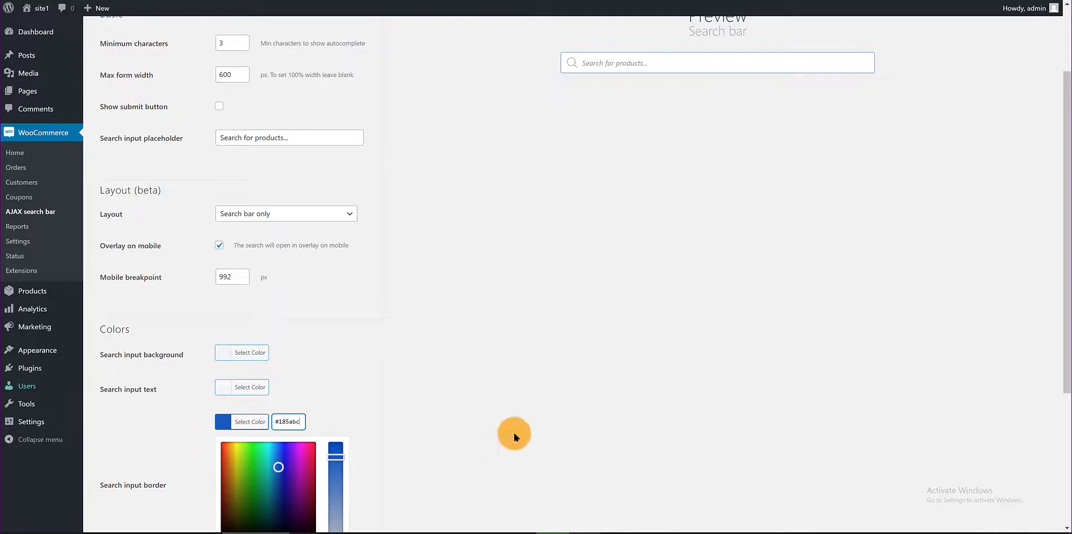
Use logo.jpg from the media library as the preloader image and save the search bar settings.
scroll(509, 439, "down", 3)
scroll(530, 409, "down", 2)
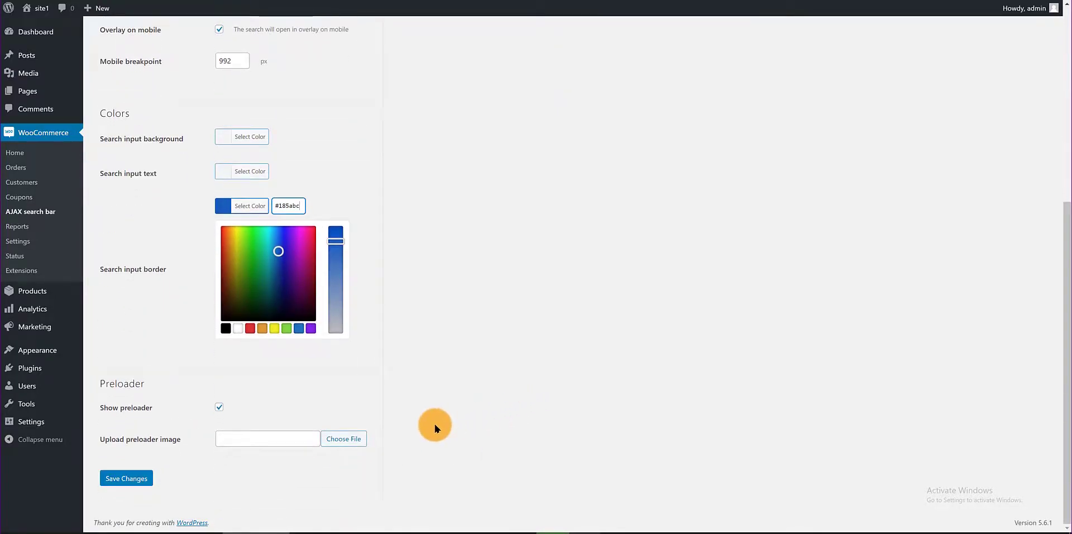
left_click(359, 438)
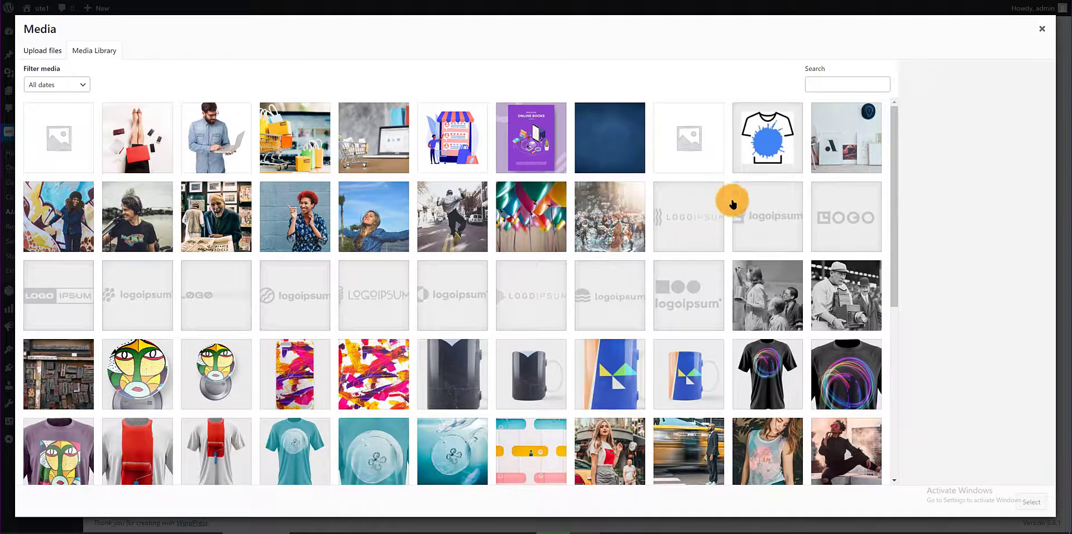
left_click(766, 135)
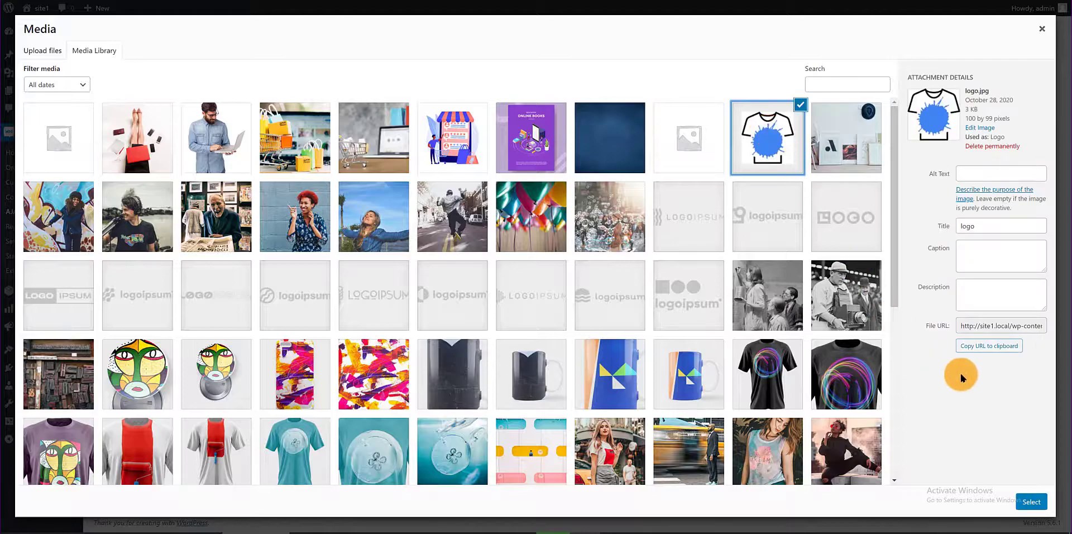
left_click(1034, 502)
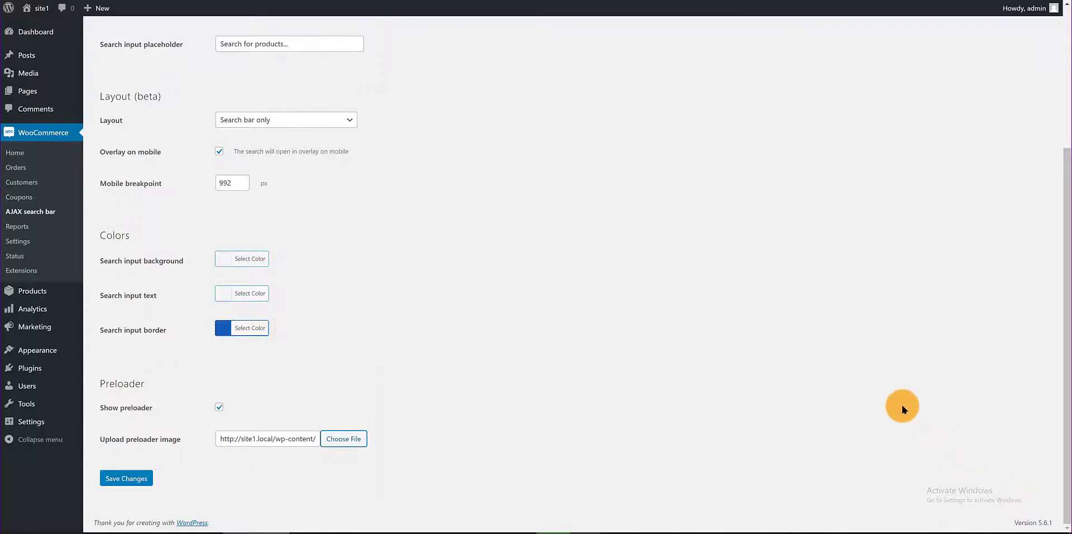
left_click(129, 480)
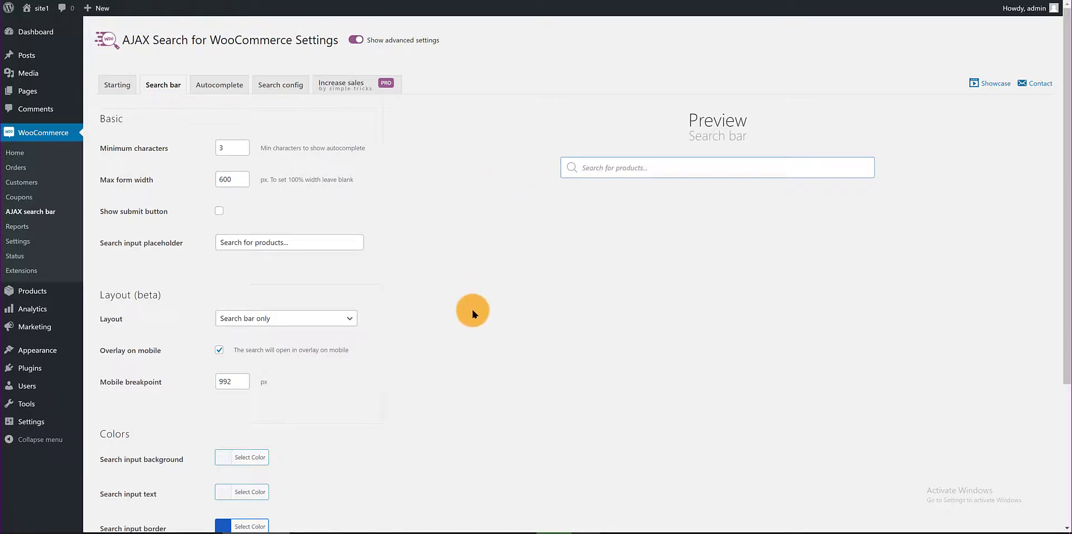
In the autocomplete settings, show the price, product description and SKU in suggestions, with results grouped.
scroll(473, 313, "down", 1)
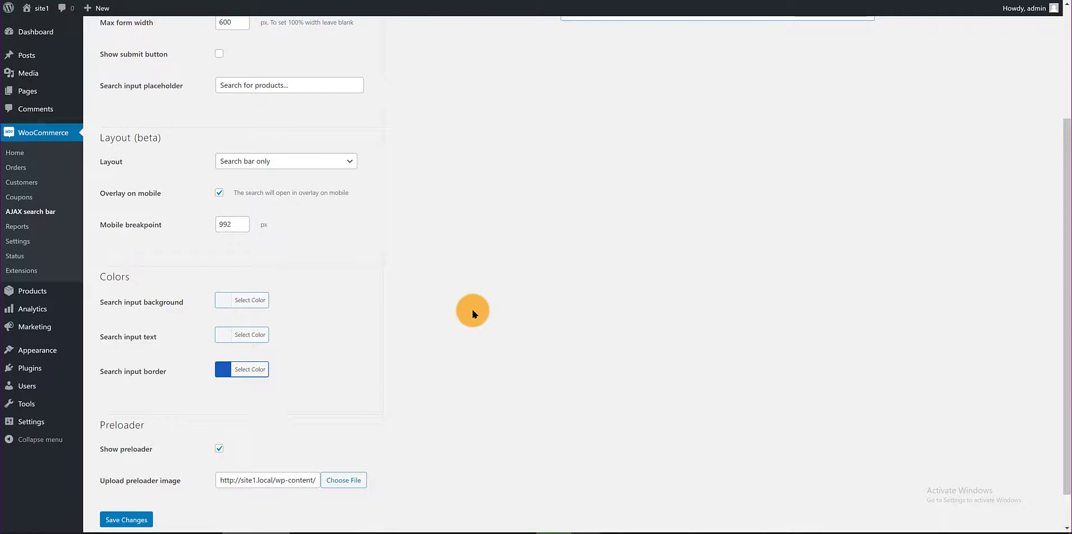
scroll(472, 314, "down", 1)
scroll(472, 314, "up", 4)
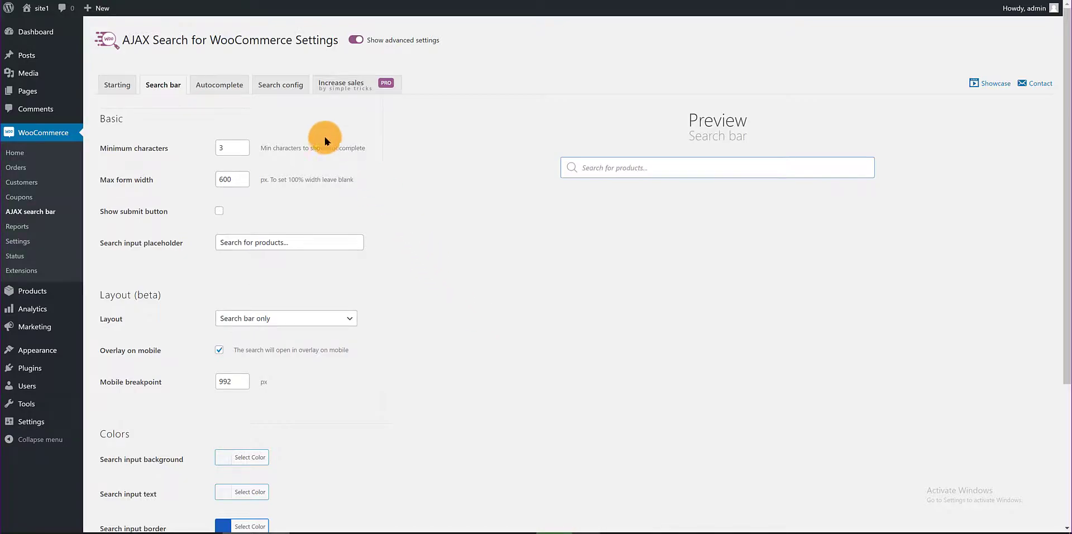
left_click(235, 89)
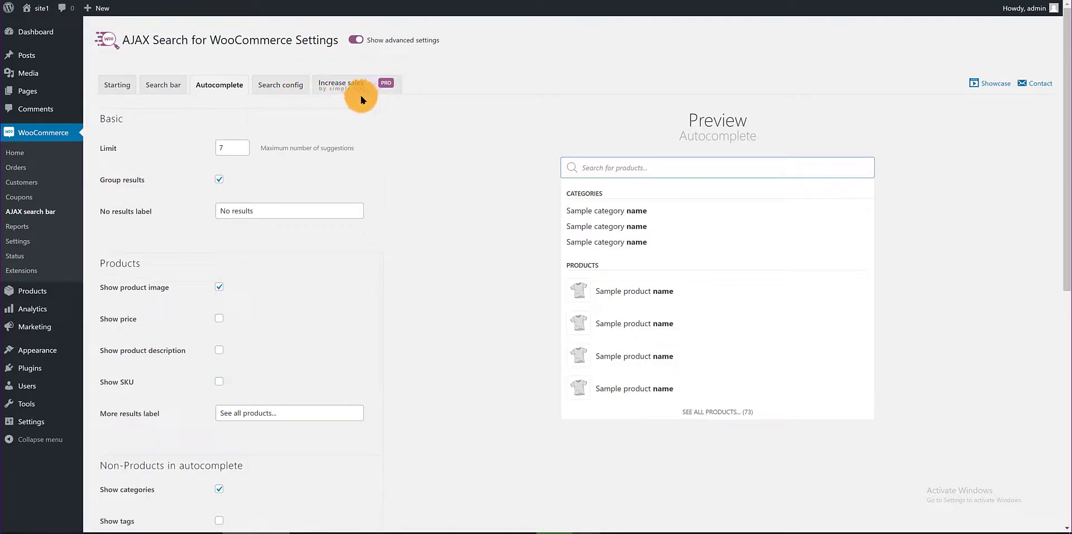
left_click(219, 179)
left_click(218, 319)
left_click(219, 351)
left_click(219, 382)
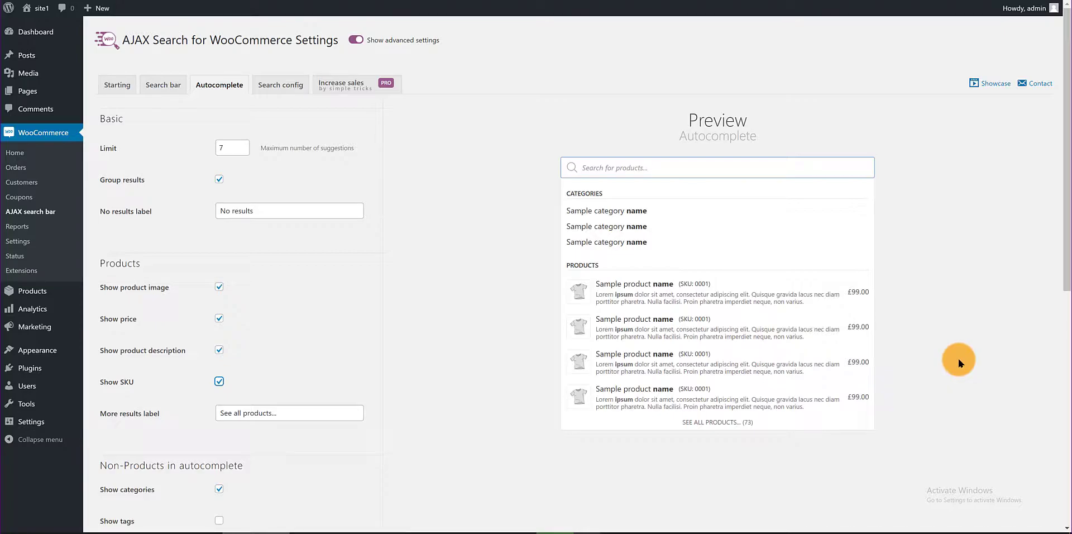
Enable the Details panel for autocomplete suggestions and save the changes.
scroll(959, 363, "down", 2)
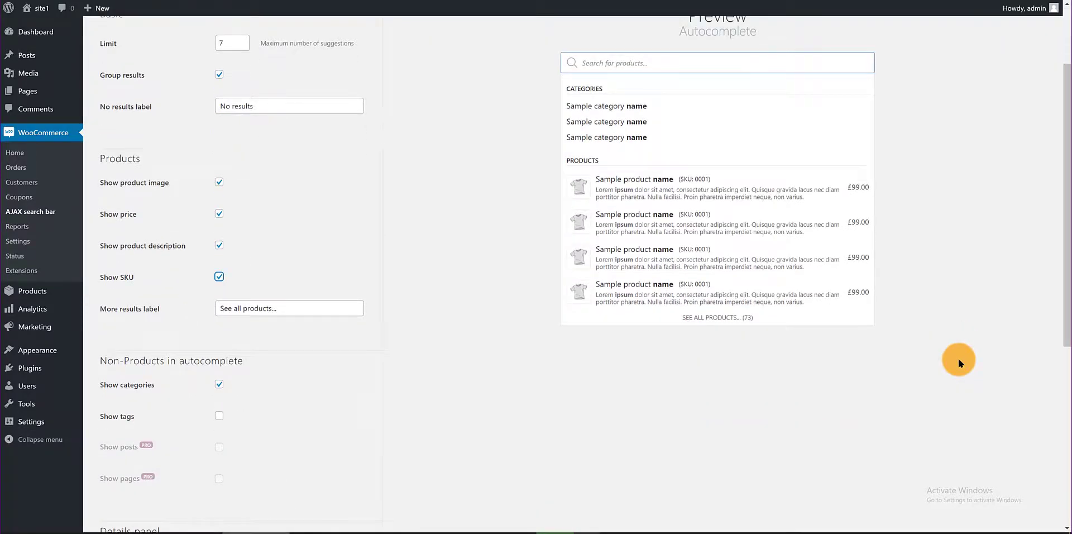
scroll(959, 363, "down", 3)
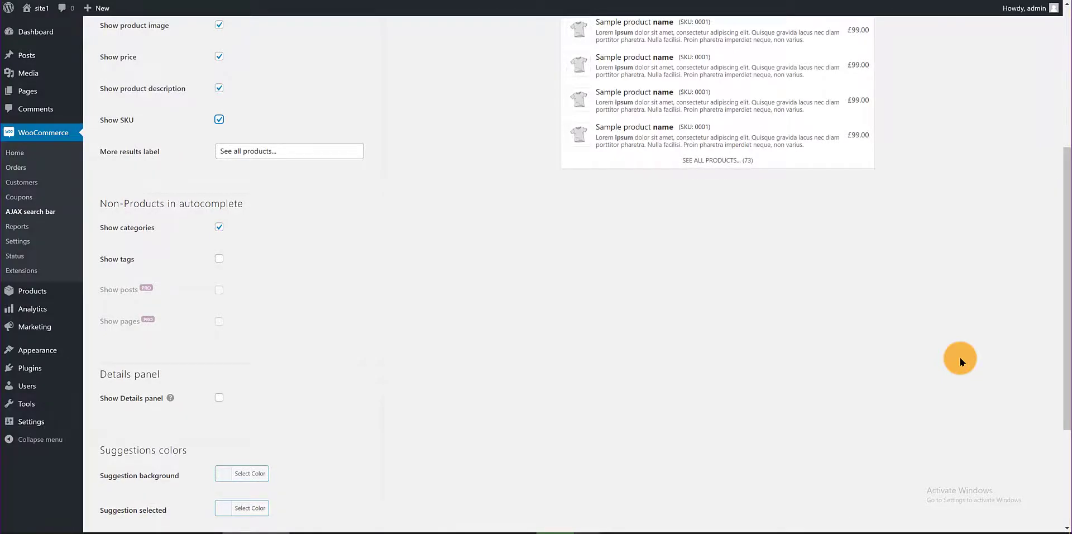
scroll(959, 362, "down", 2)
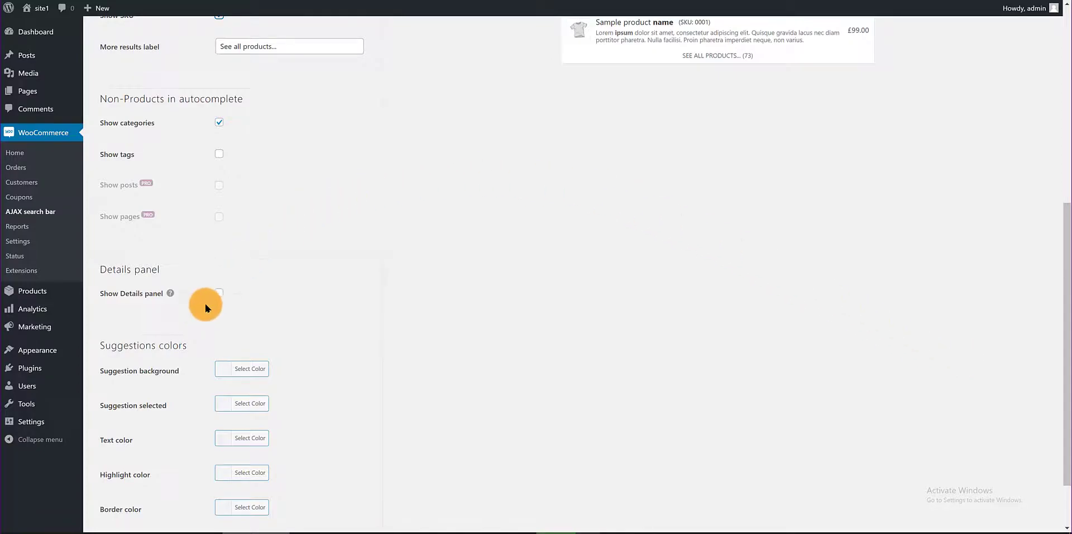
left_click(219, 294)
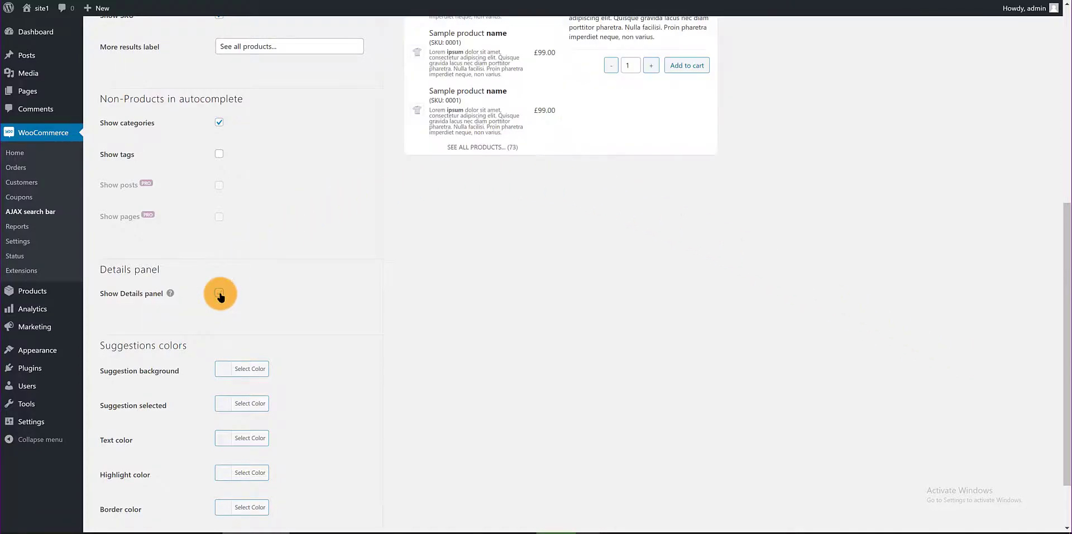
scroll(295, 307, "down", 1)
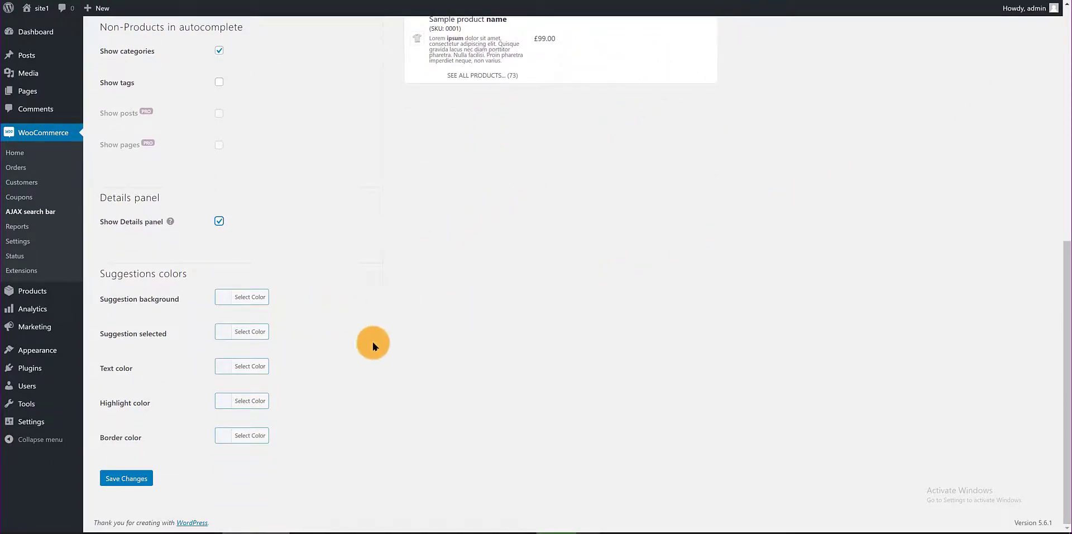
left_click(135, 480)
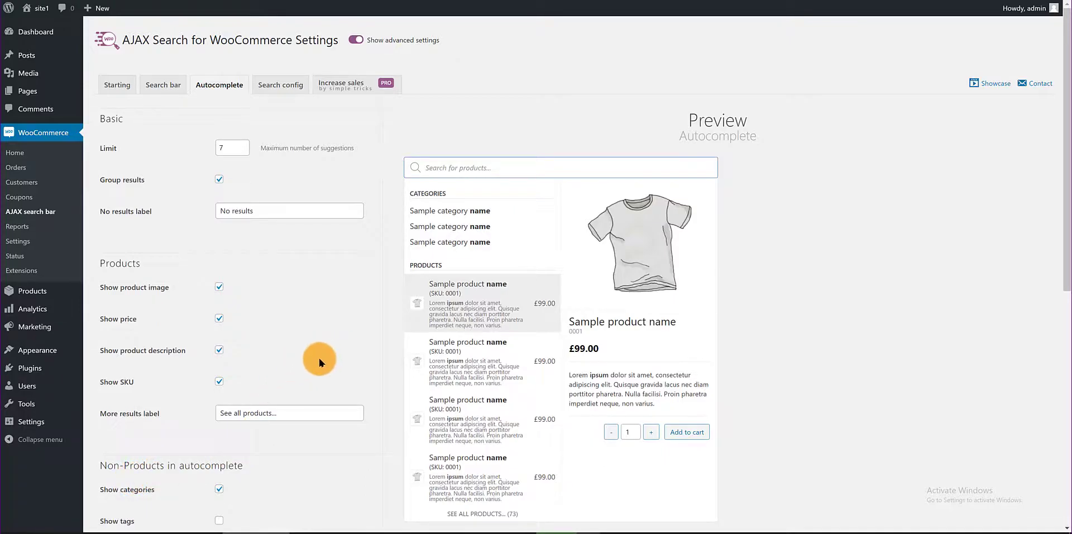
In the search configuration, include descriptions, short descriptions and SKUs in the product search and exclude out-of-stock products.
scroll(319, 361, "down", 2)
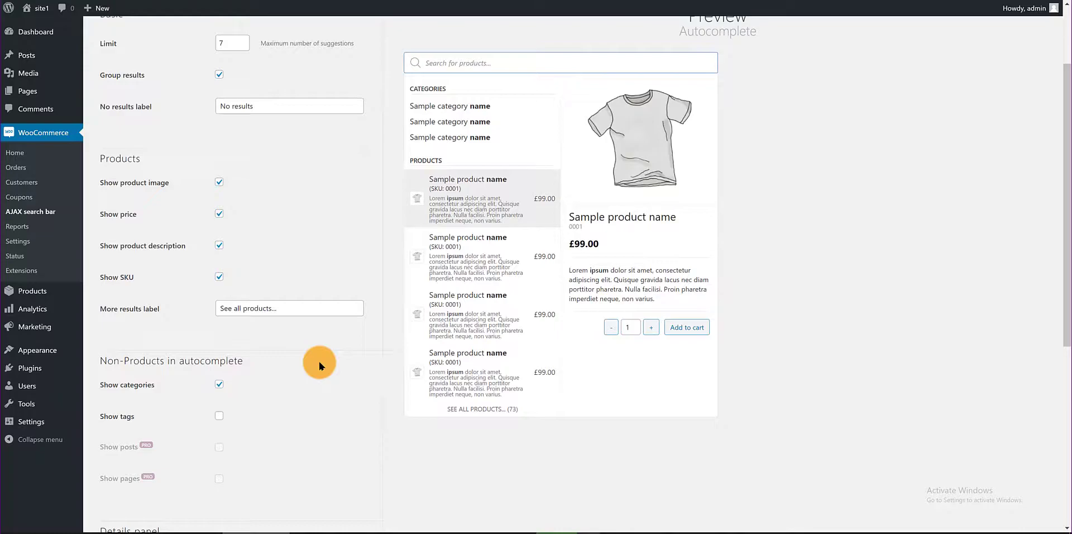
scroll(319, 364, "down", 2)
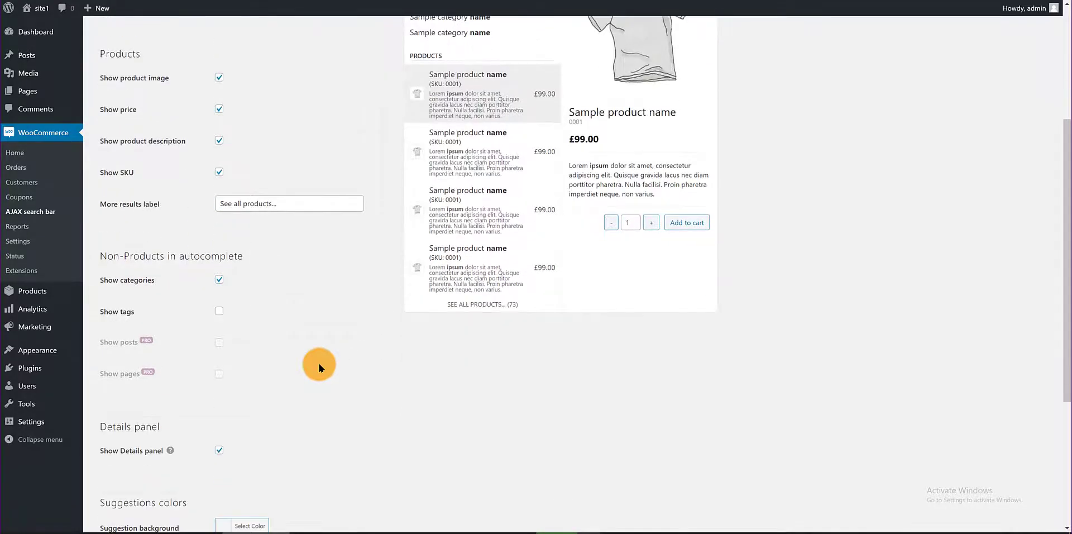
scroll(320, 367, "down", 2)
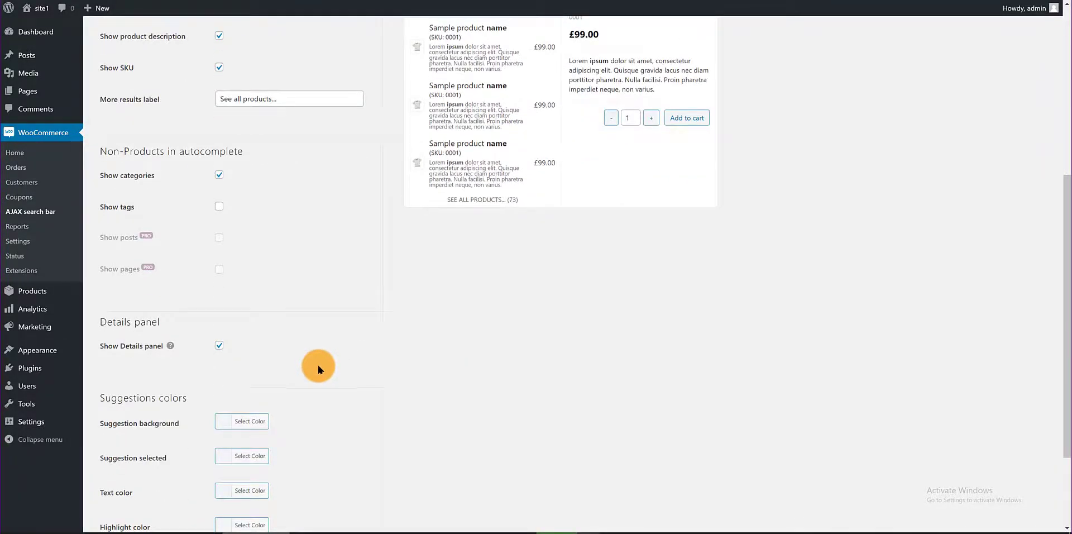
scroll(319, 368, "up", 6)
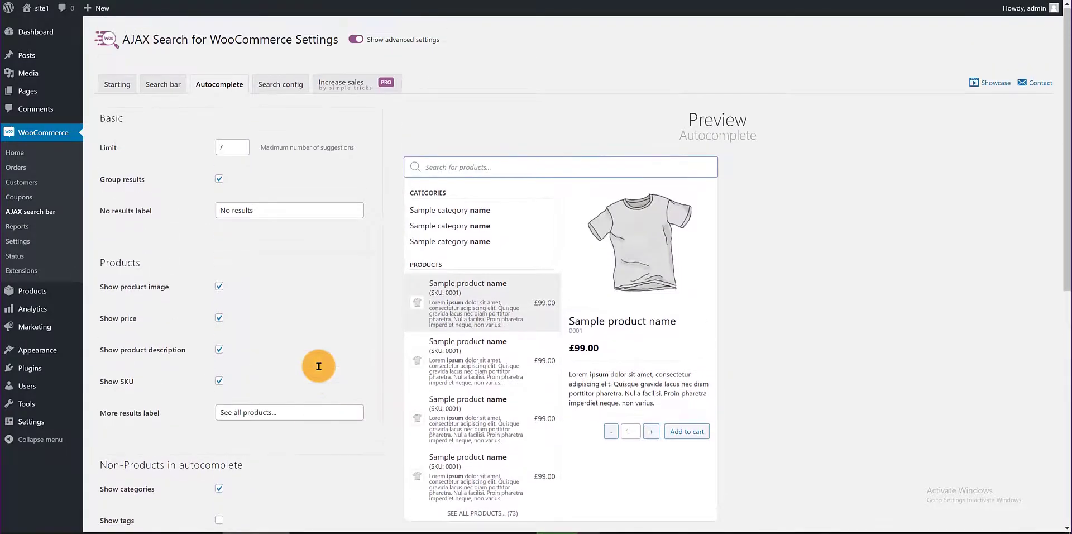
left_click(286, 87)
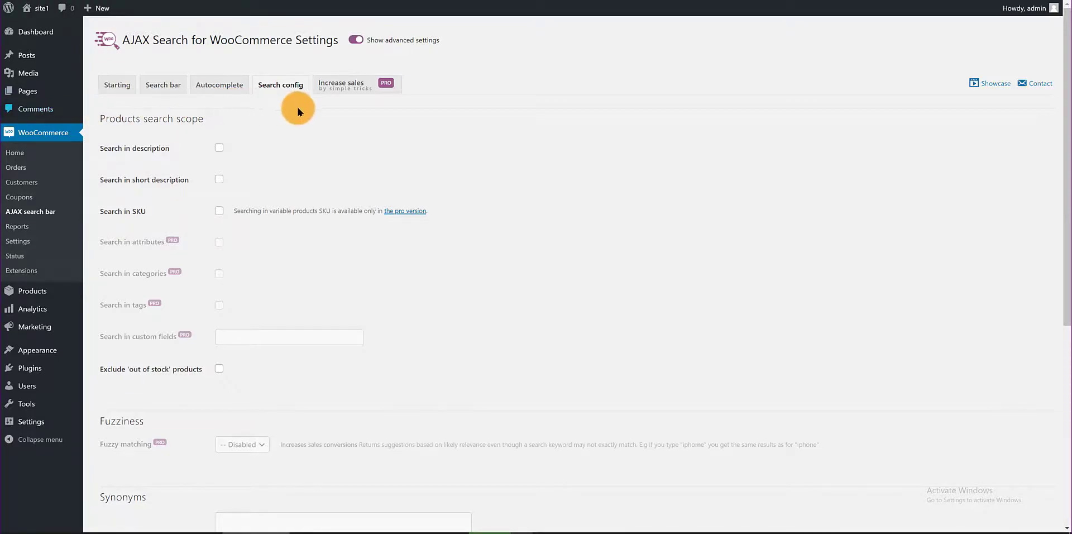
left_click(219, 149)
left_click(218, 179)
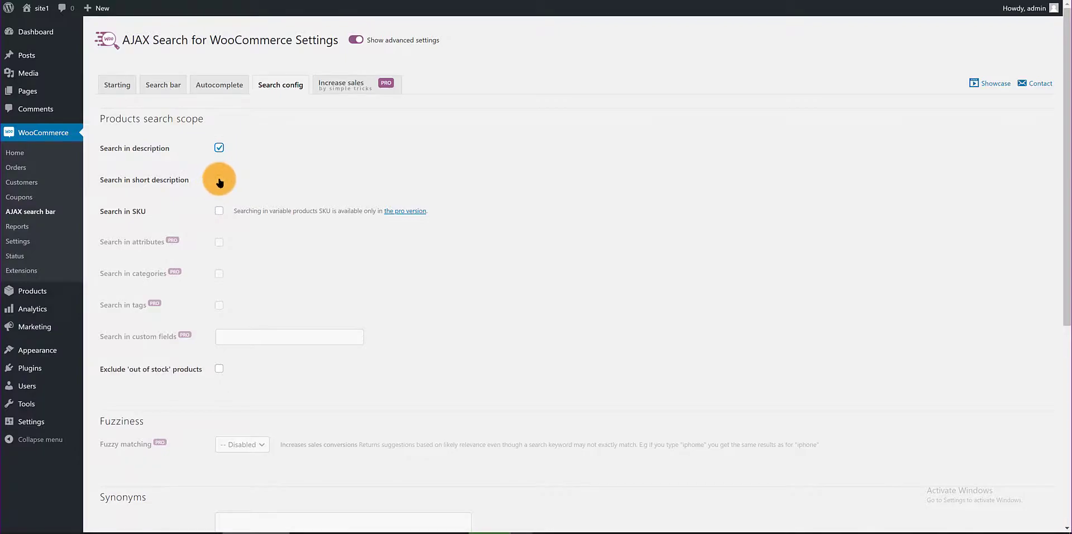
left_click(218, 211)
left_click(220, 368)
Look over the fuzzy matching, synonyms and product exclusion options, and save the search configuration.
scroll(718, 356, "down", 1)
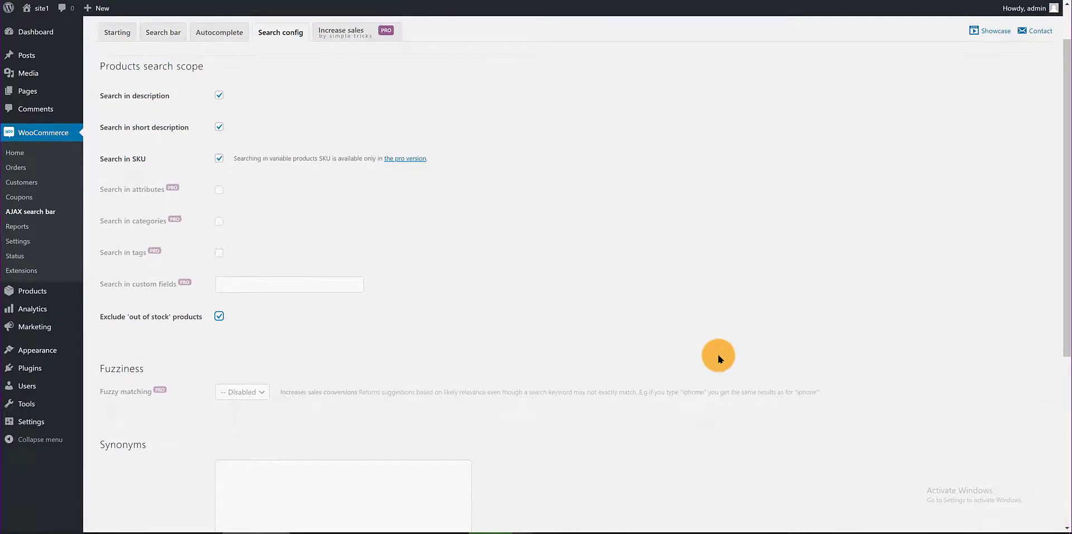
scroll(719, 357, "down", 2)
scroll(719, 358, "down", 1)
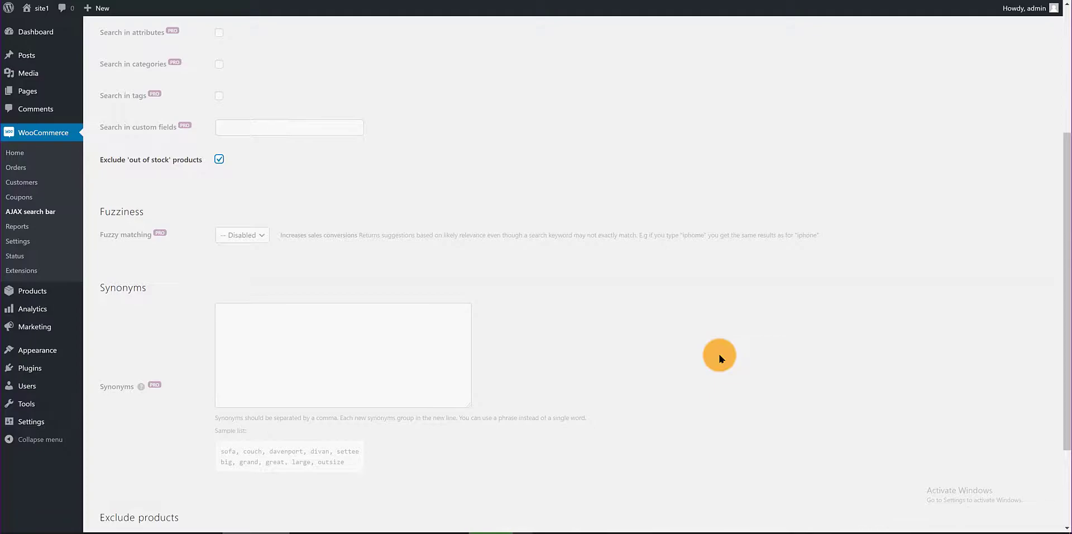
scroll(719, 358, "down", 2)
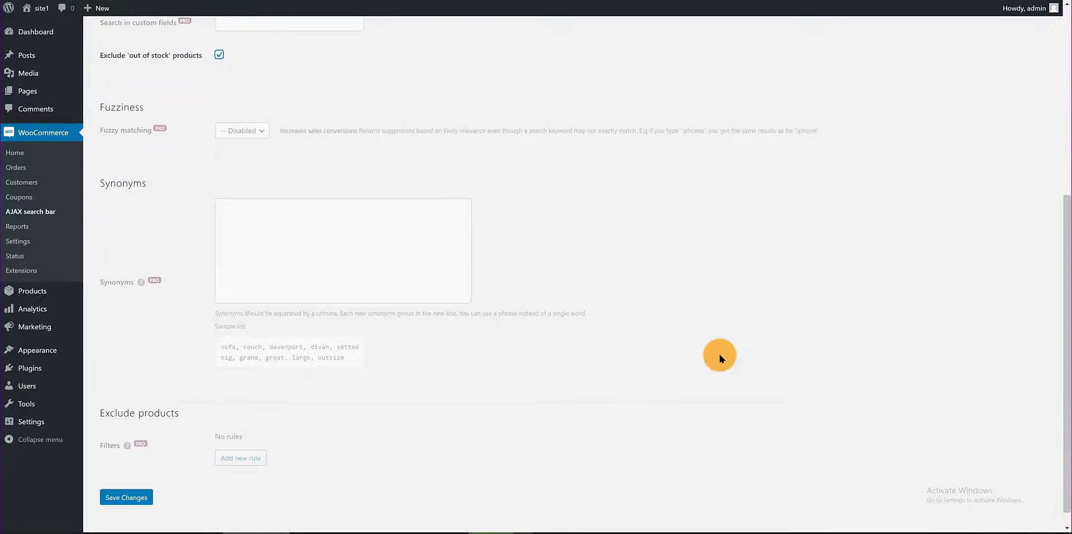
left_click(130, 498)
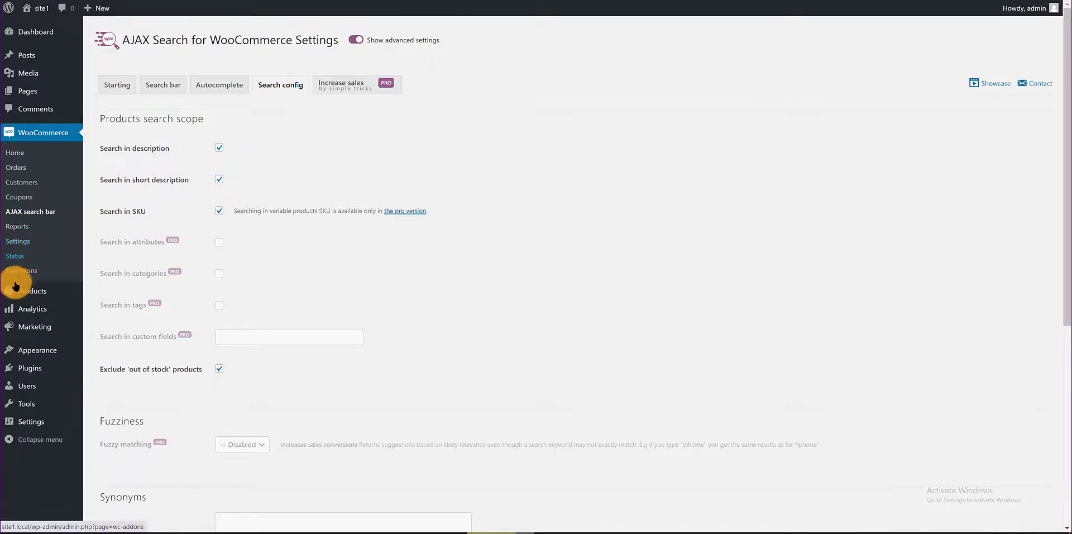
Open the WooCommerce product catalog options in the theme customizer.
mouse_move(31, 354)
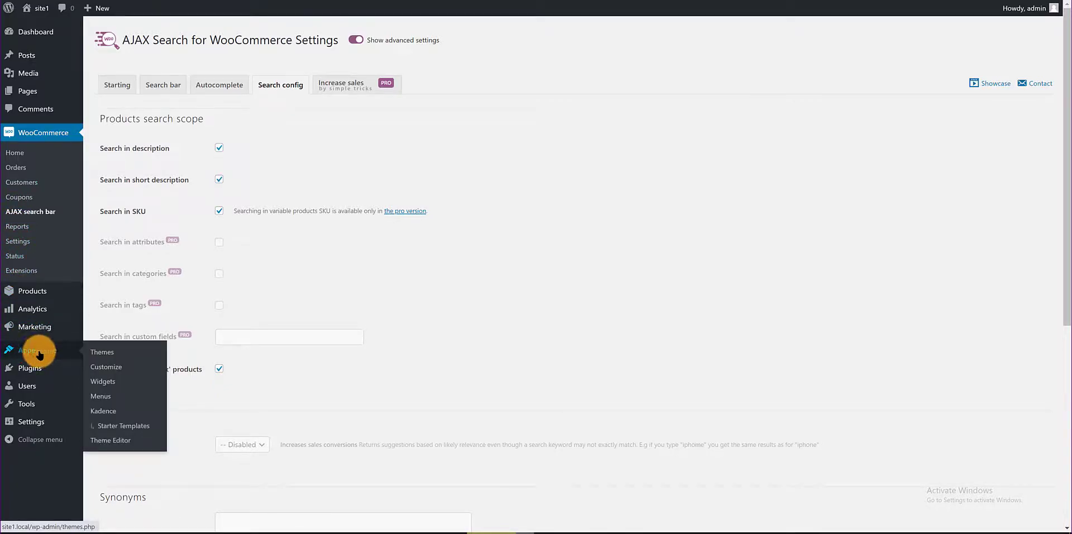
left_click(105, 367)
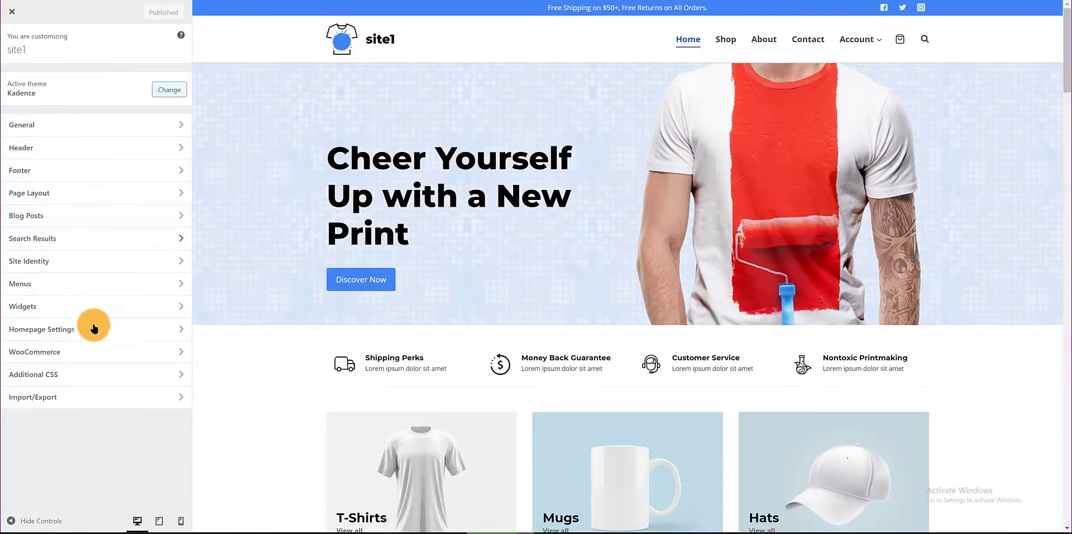
left_click(101, 356)
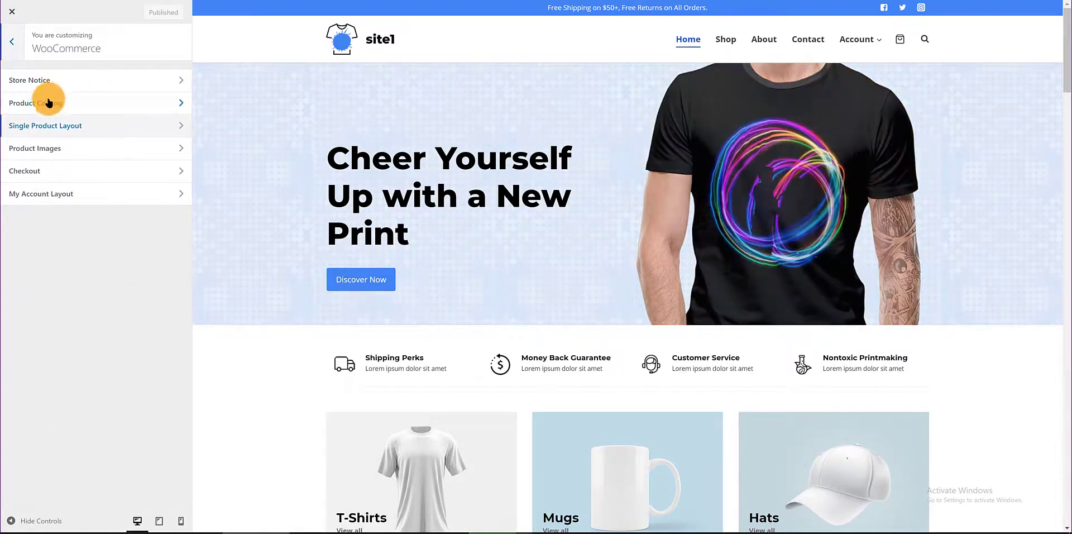
left_click(71, 101)
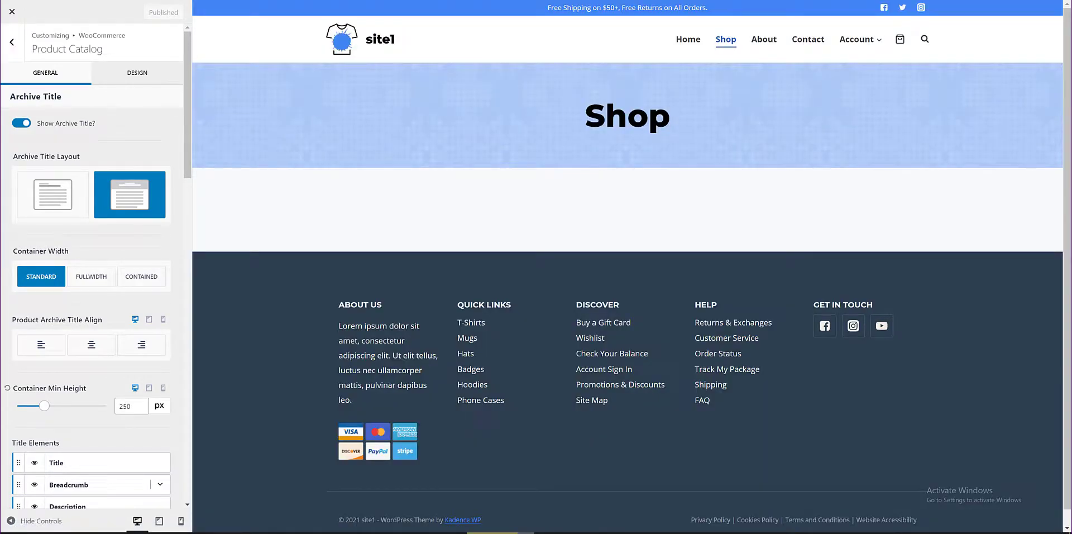
Turn off the archive results count, sorting dropdown and grid/list toggle for the catalog, publish the changes and leave the customizer.
scroll(96, 248, "down", 1)
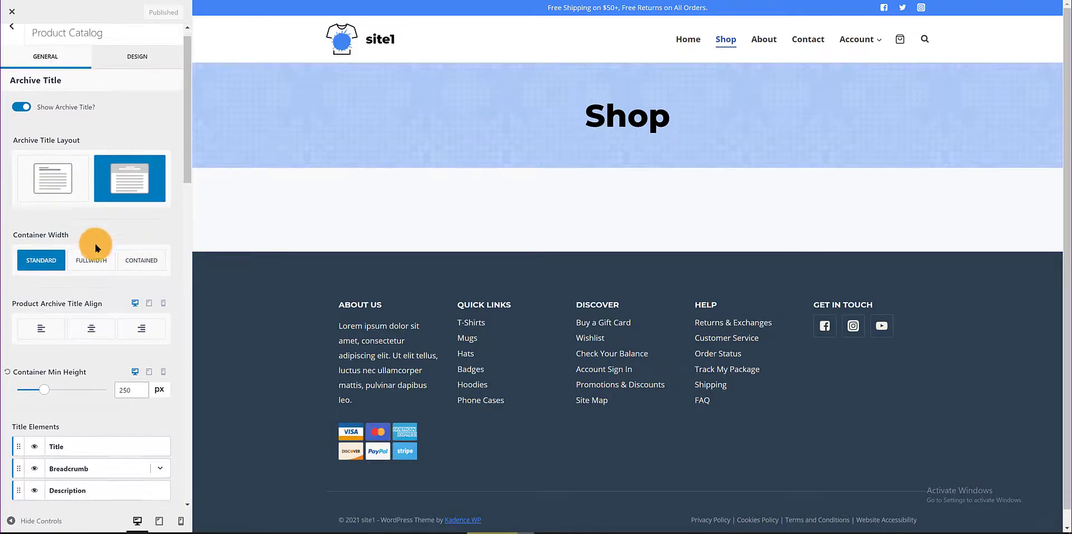
scroll(90, 282, "down", 5)
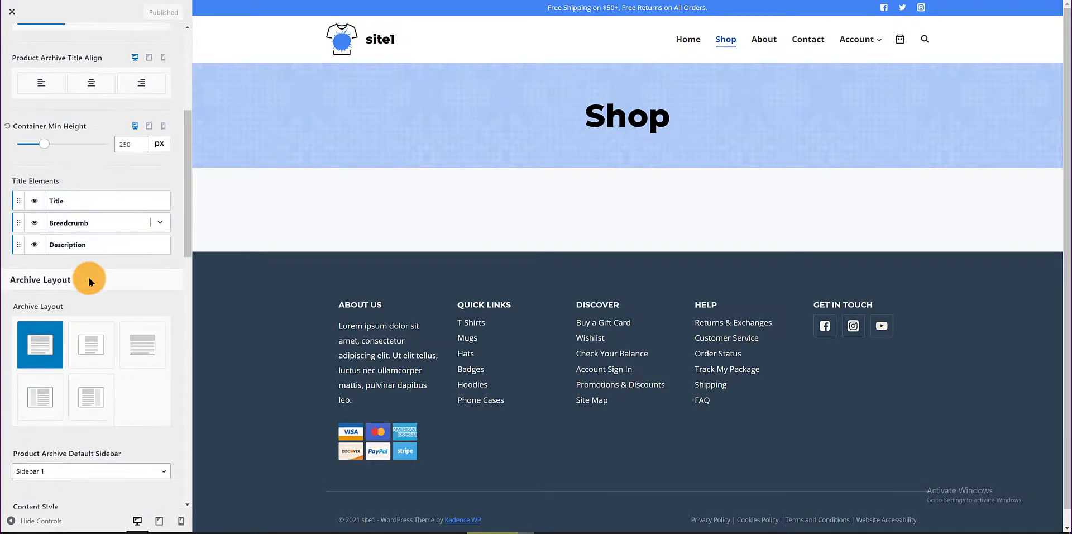
scroll(90, 281, "down", 3)
scroll(89, 280, "down", 2)
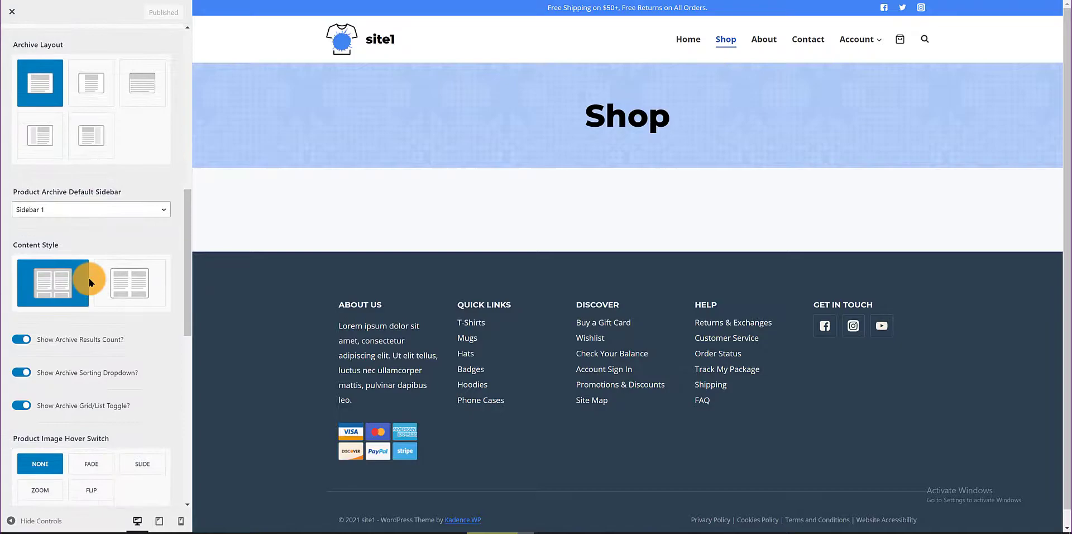
scroll(89, 282, "down", 2)
left_click(24, 240)
left_click(24, 269)
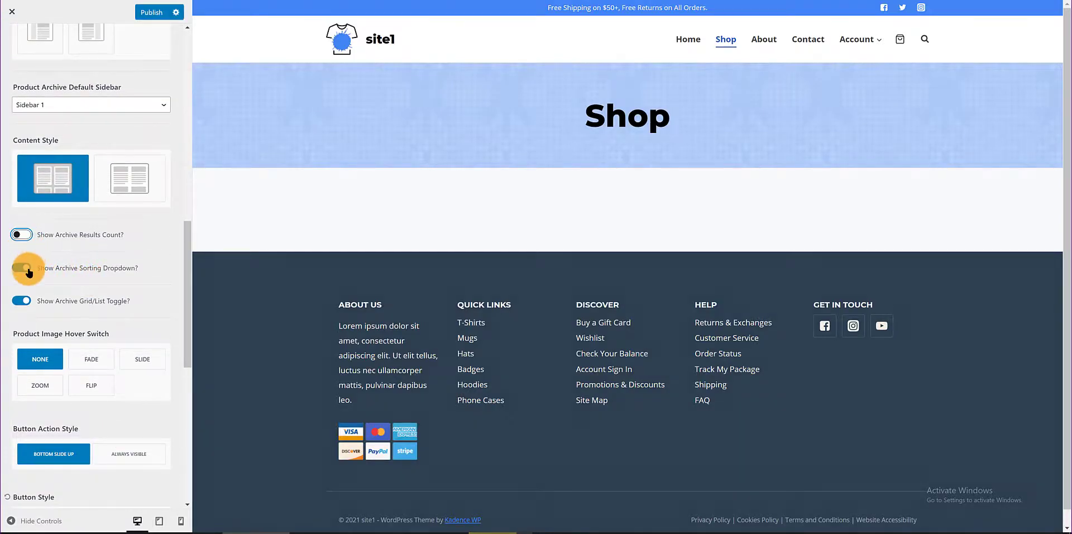
left_click(25, 303)
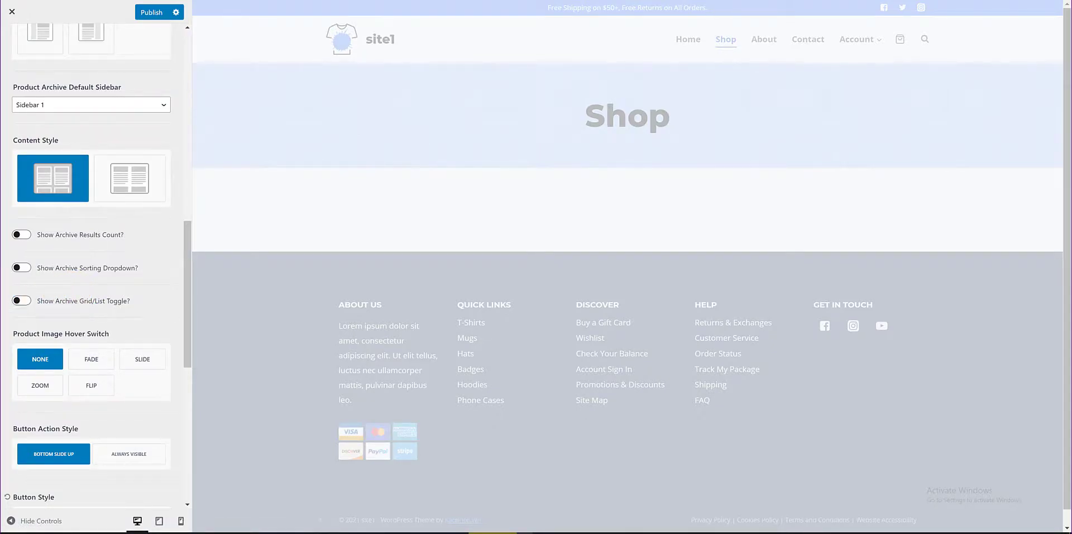
left_click(152, 12)
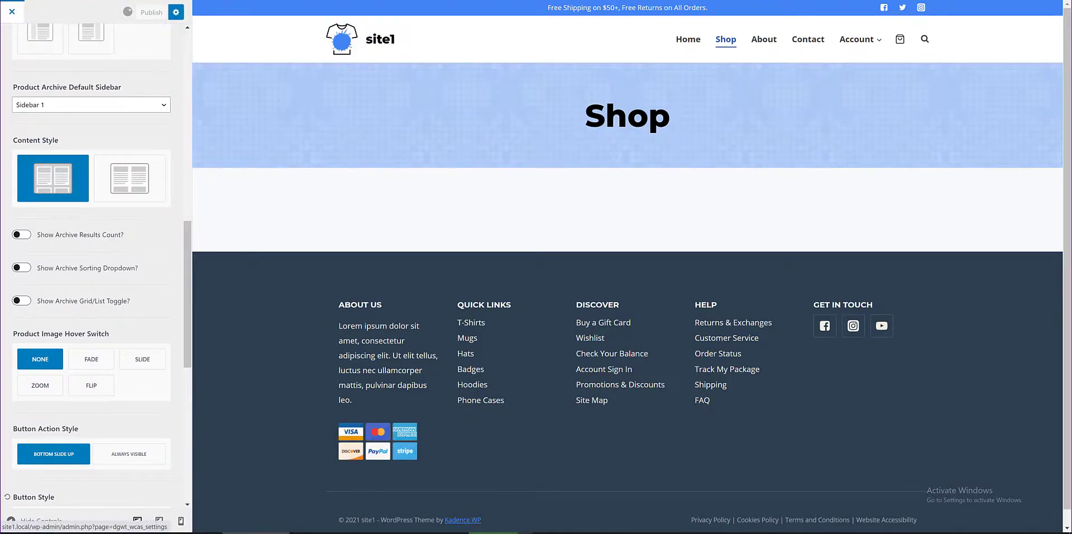
left_click(12, 11)
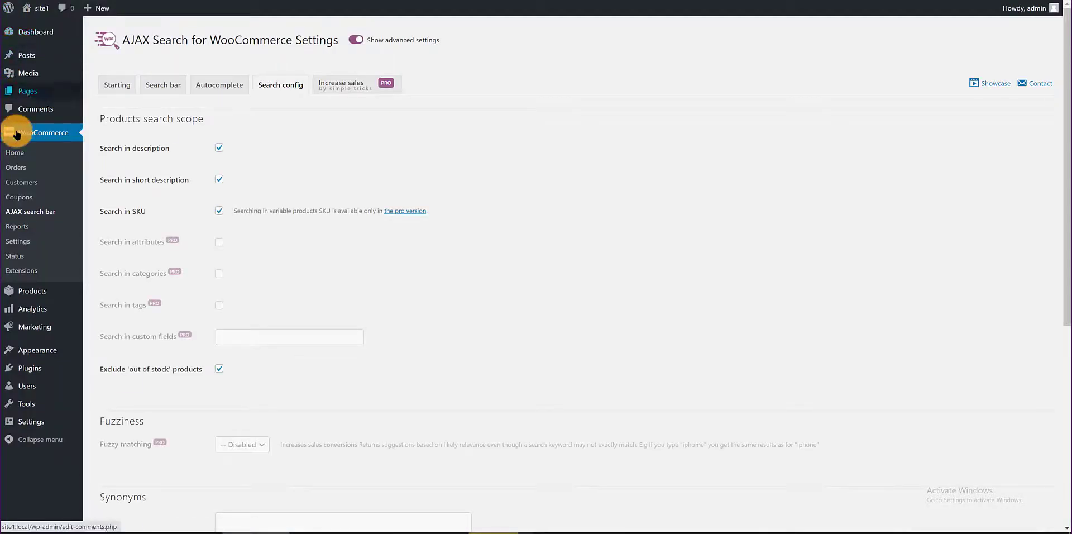
Copy the [wcas-search-form] shortcode from the starting instructions of the AJAX search bar settings.
left_click(24, 213)
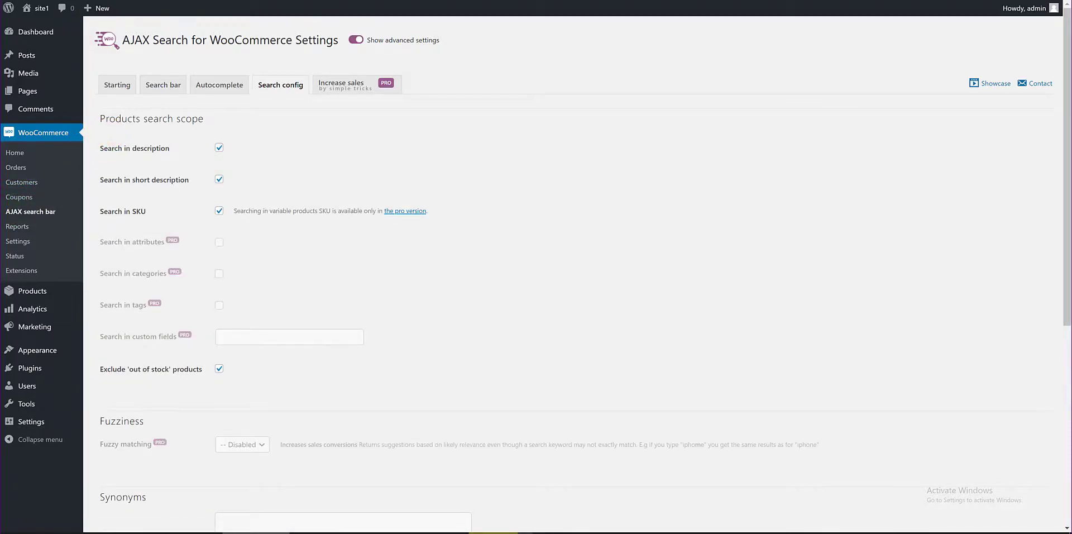
left_click(117, 84)
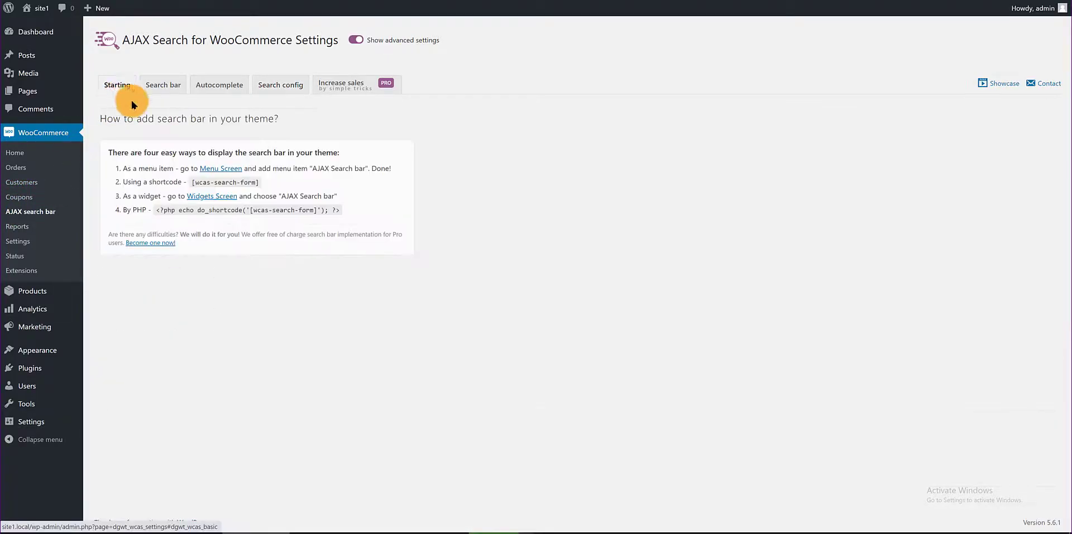
left_click_drag(190, 186, 258, 185)
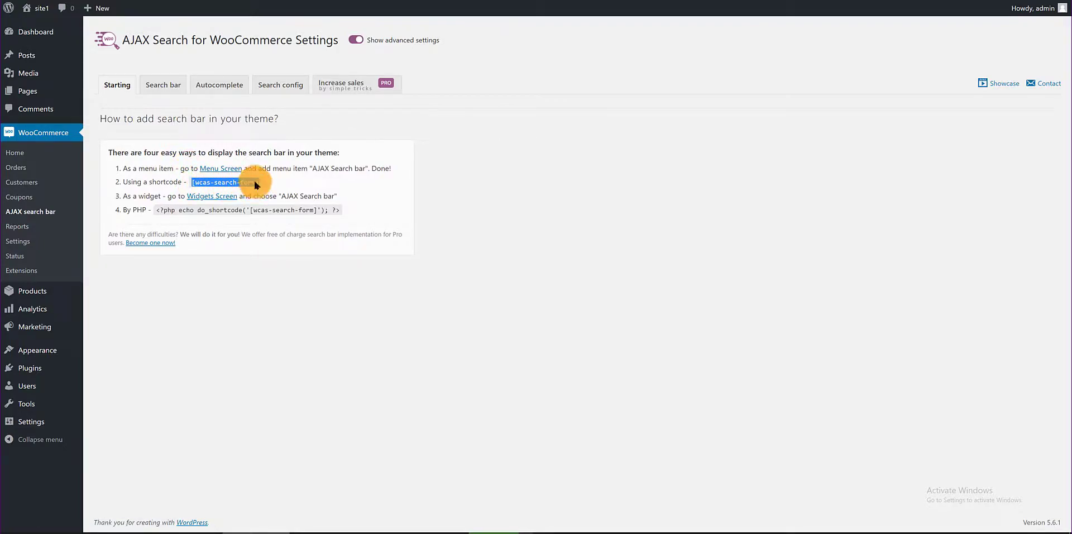
right_click(257, 184)
left_click(264, 191)
left_click(499, 533)
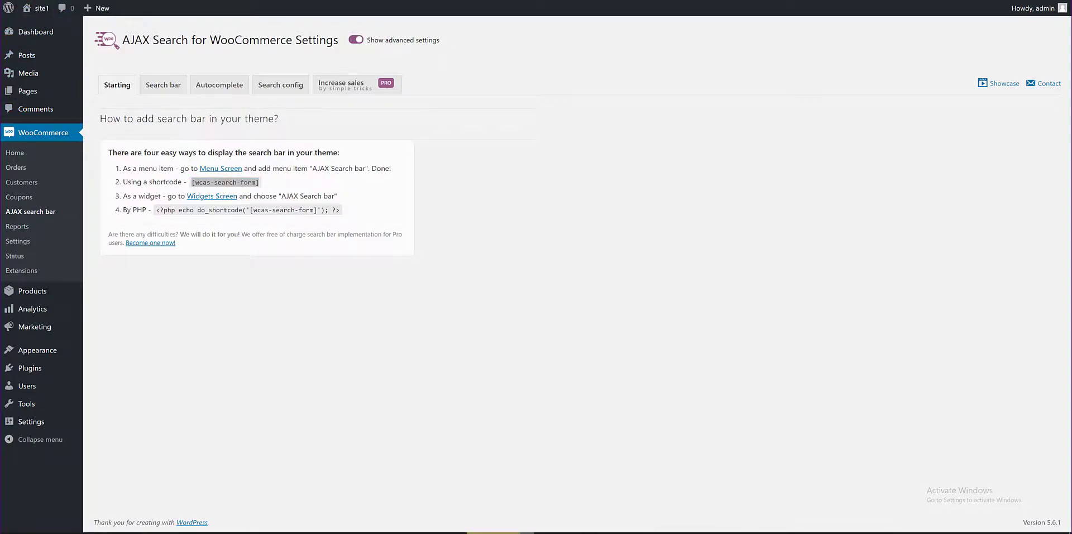
Open the page marked as Shop Page in the block editor and dismiss the welcome guide.
mouse_move(19, 91)
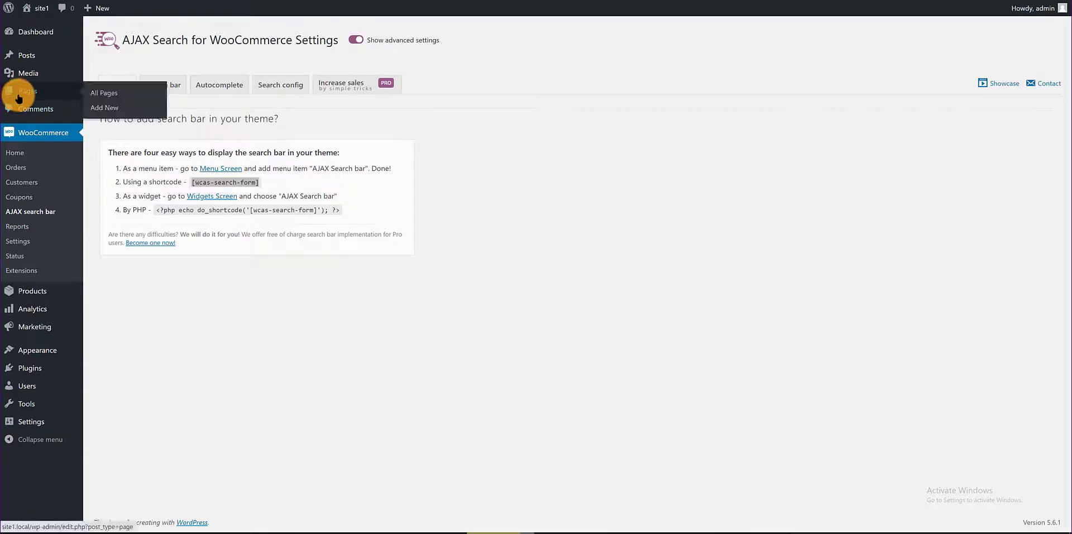
left_click(109, 93)
left_click(121, 445)
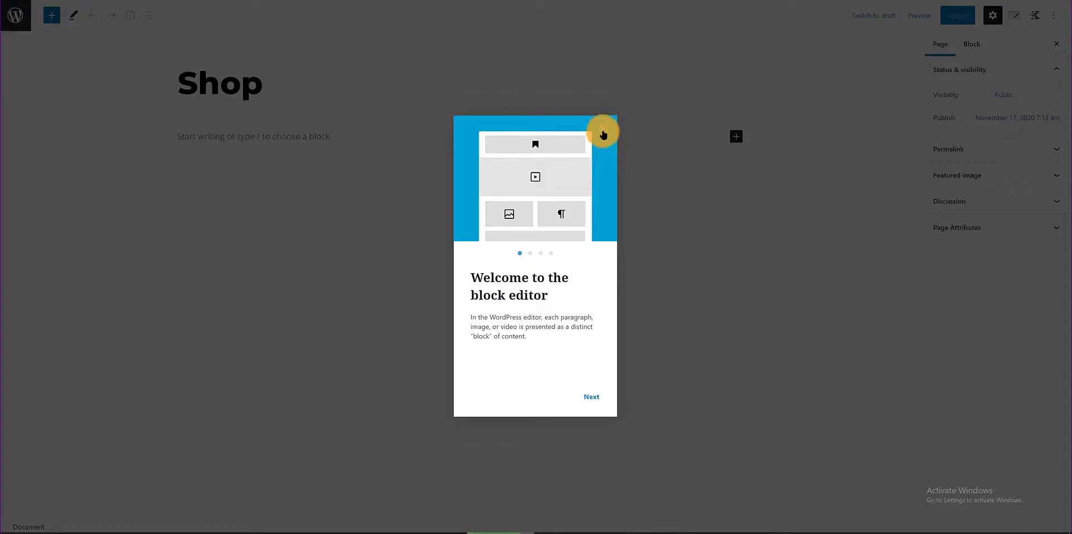
left_click(604, 131)
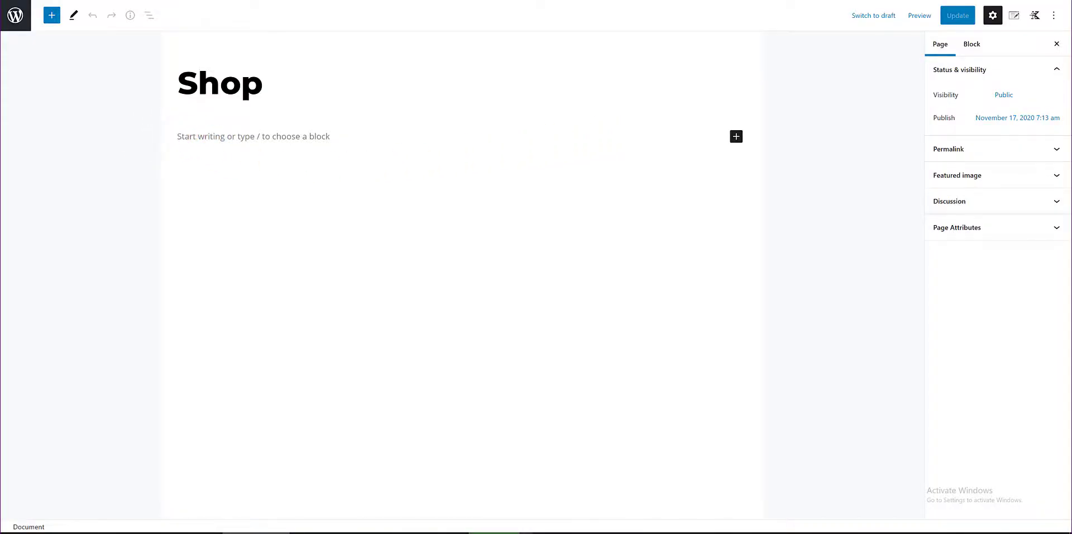
Add a Shortcode block containing [wcas-search-form] to the Shop page, update it and check the product listing on the site.
left_click(735, 137)
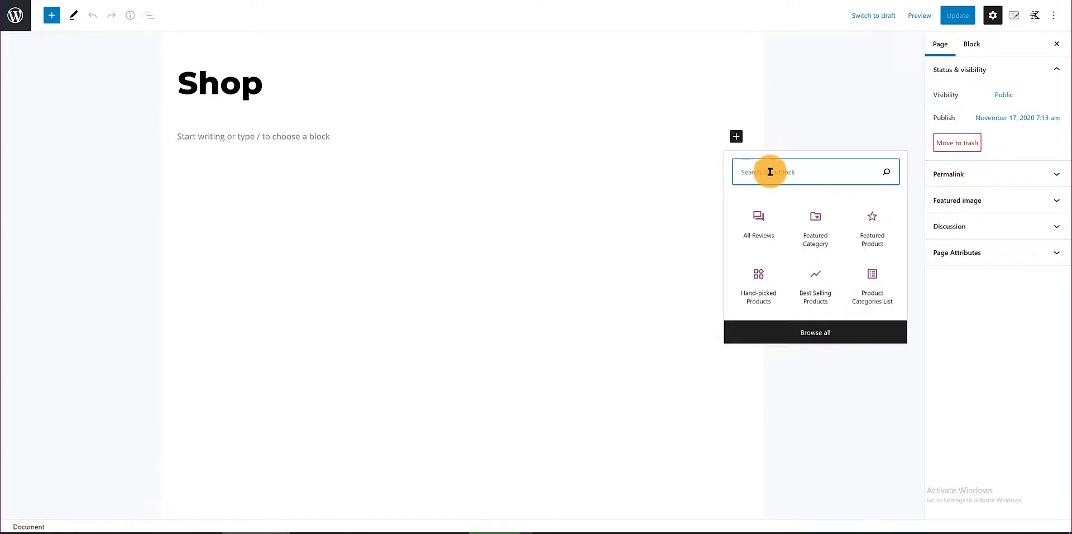
type("shor")
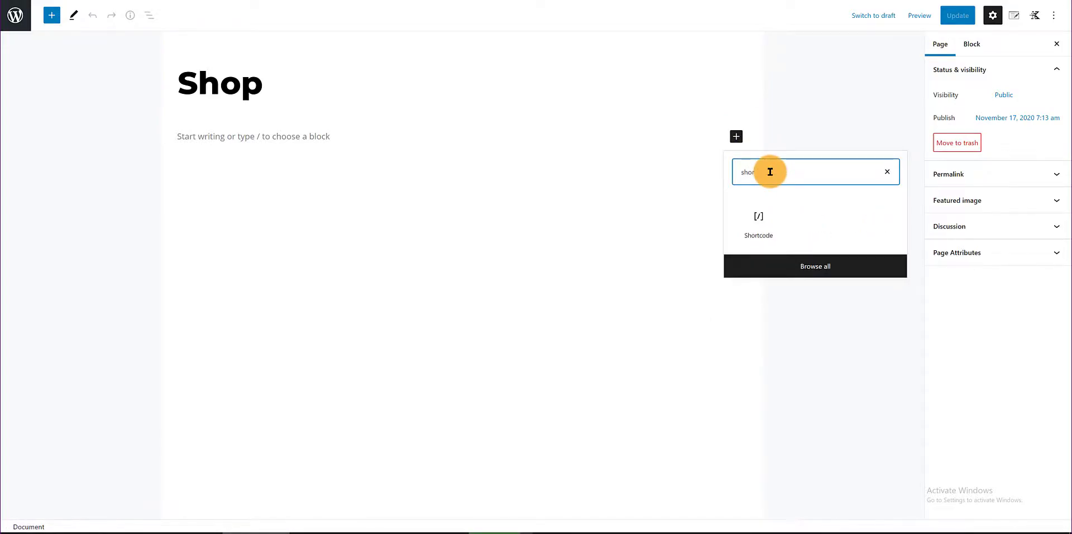
left_click(748, 223)
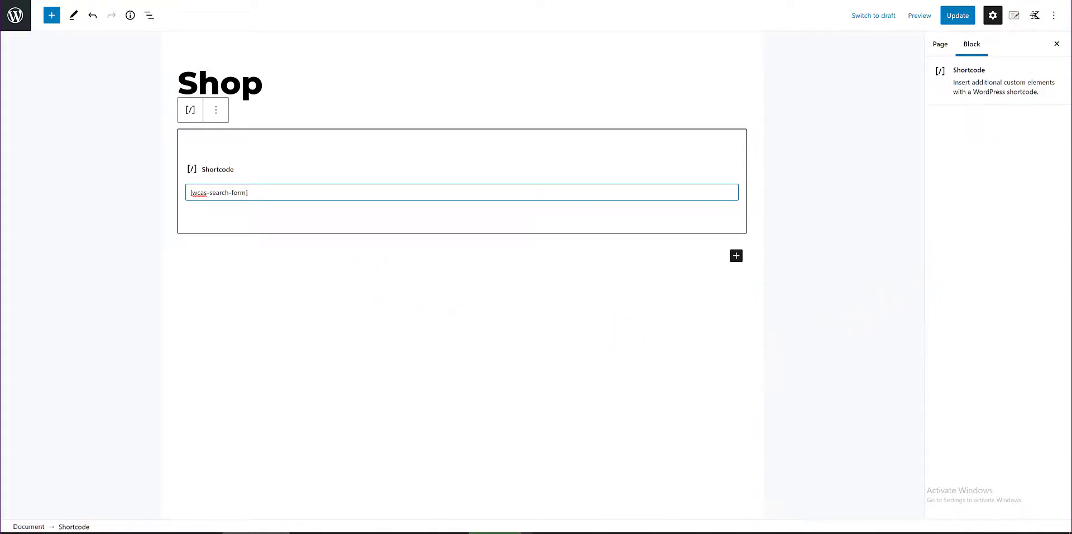
left_click(958, 17)
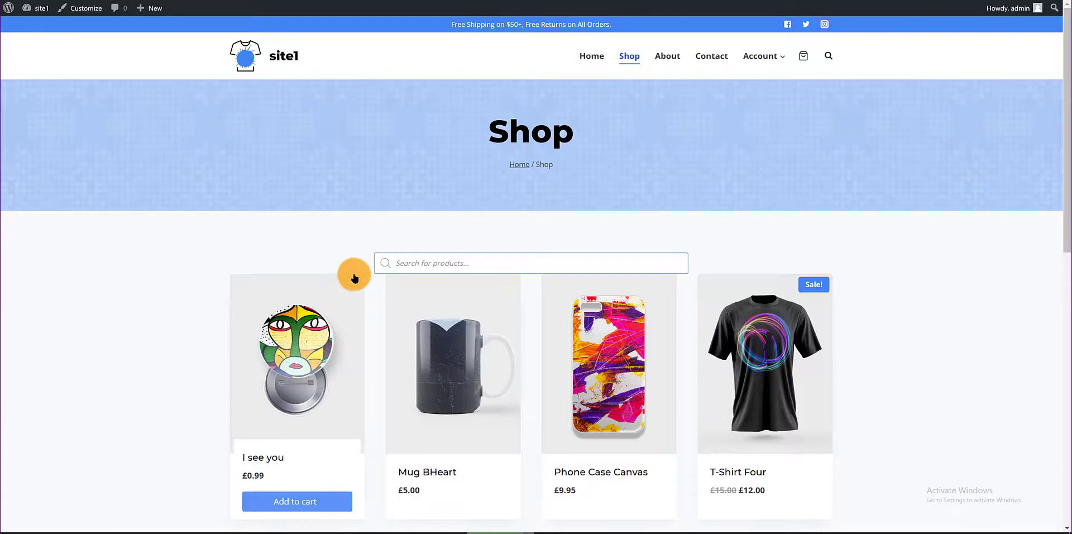
scroll(145, 279, "down", 1)
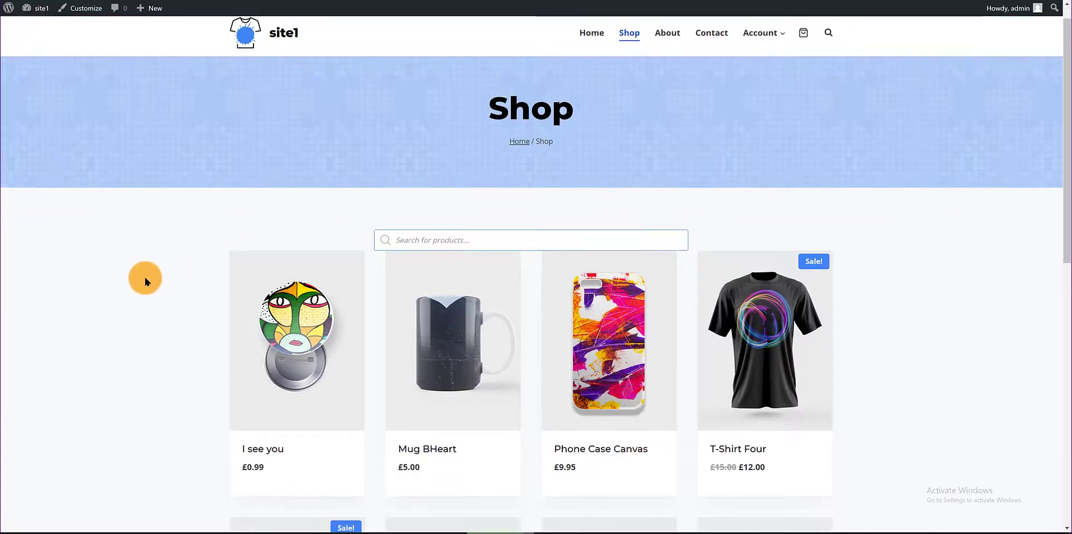
scroll(140, 281, "down", 4)
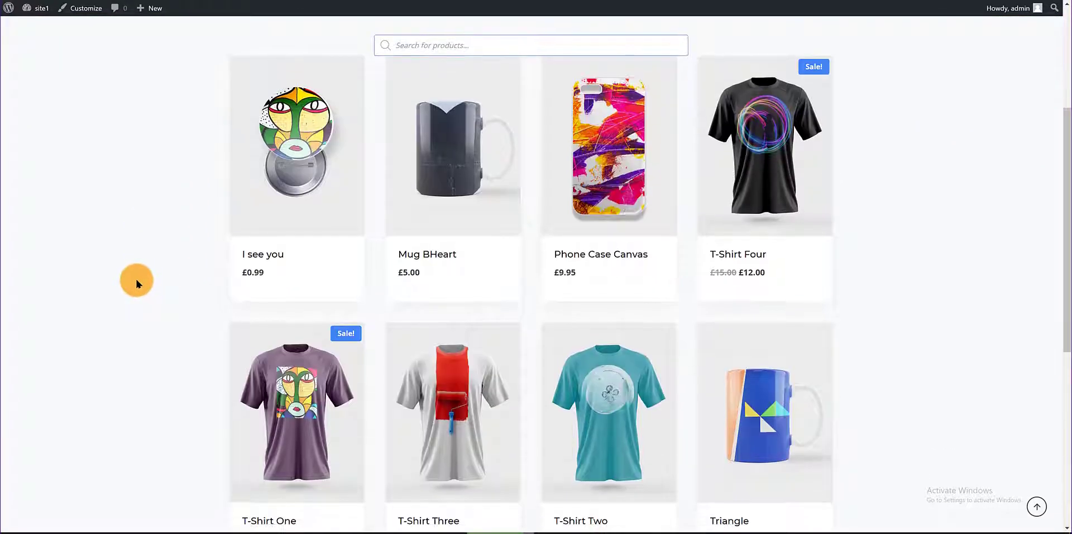
scroll(137, 283, "up", 3)
scroll(135, 283, "up", 2)
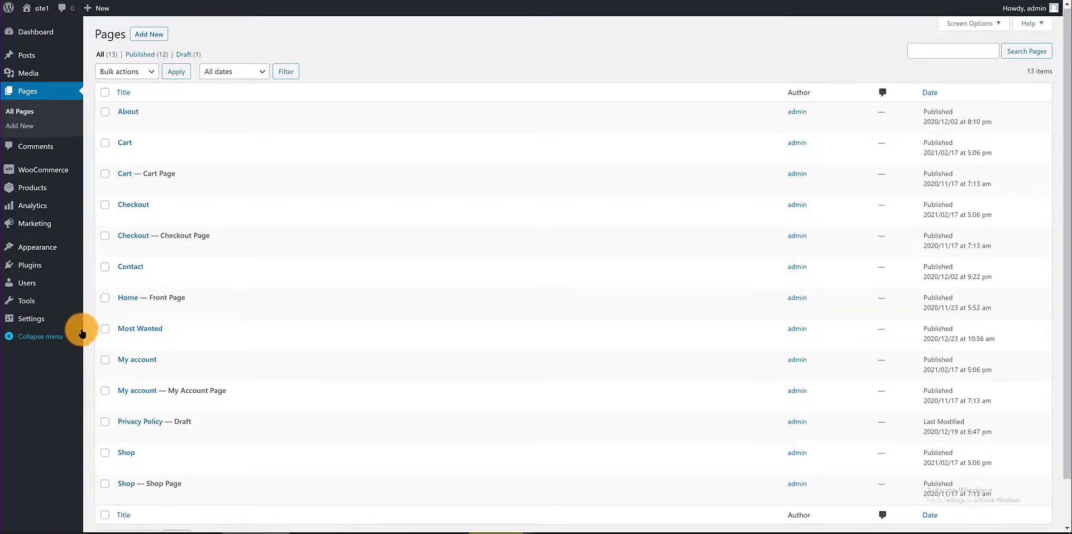
Reopen the page marked as Shop Page for editing and insert a Spacer block below the search shortcode.
scroll(86, 330, "down", 2)
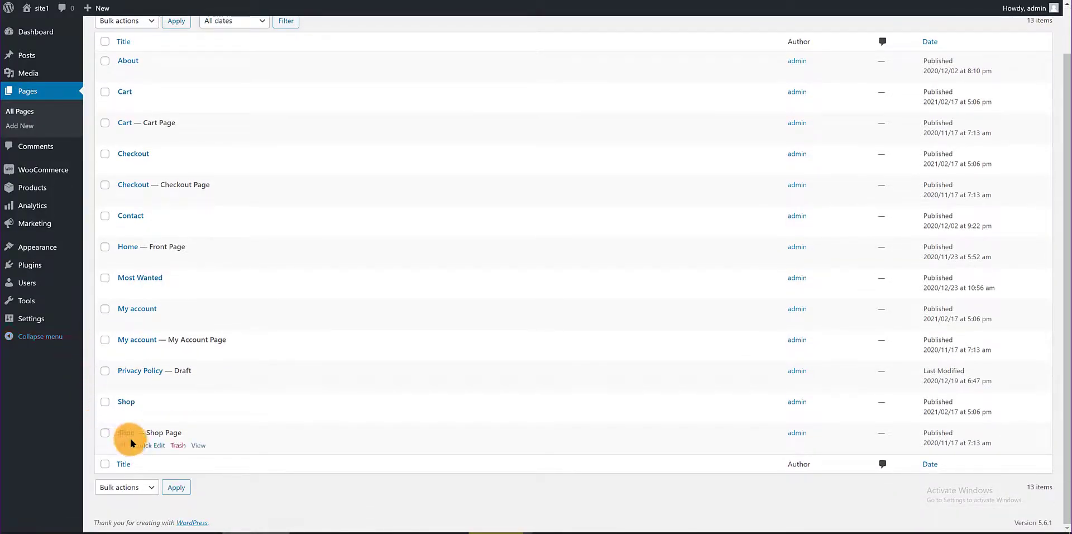
left_click(123, 445)
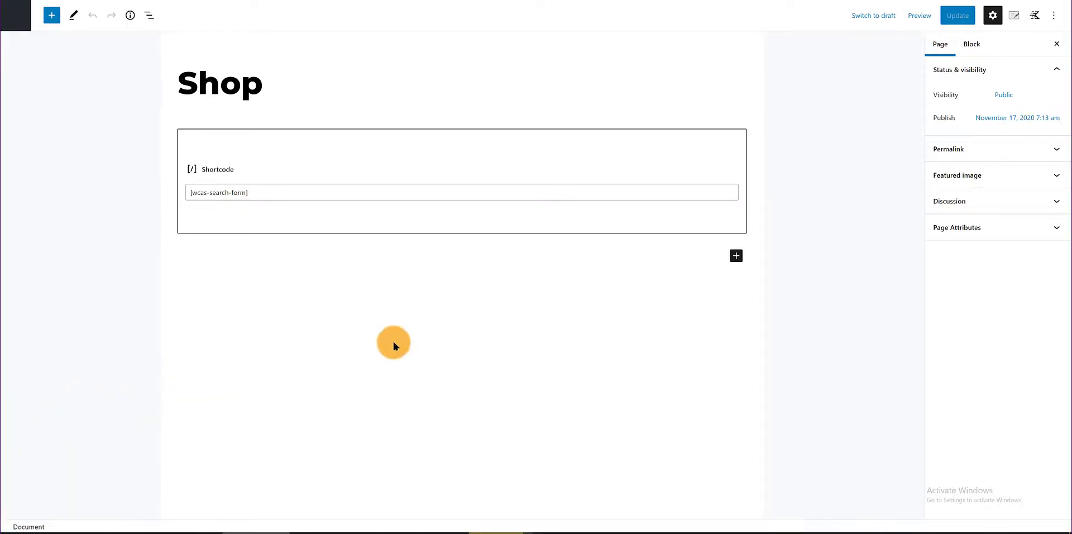
left_click(733, 260)
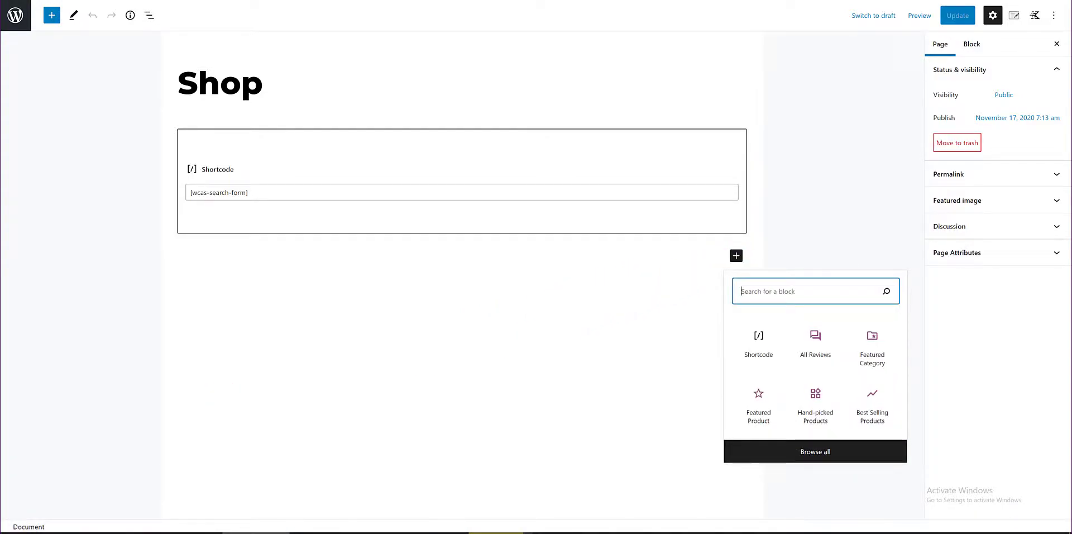
left_click(789, 290)
type("spacer")
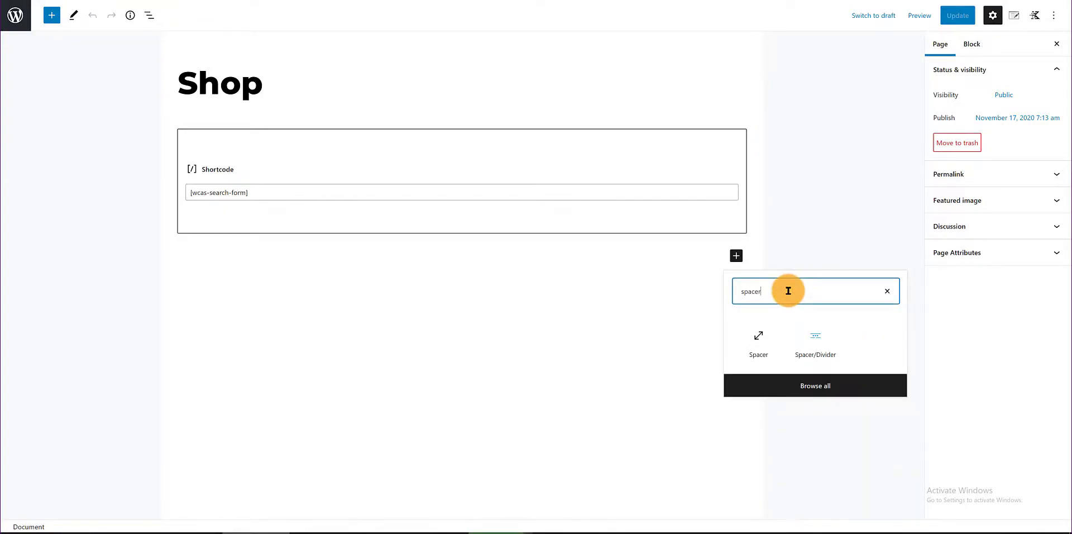
left_click(756, 351)
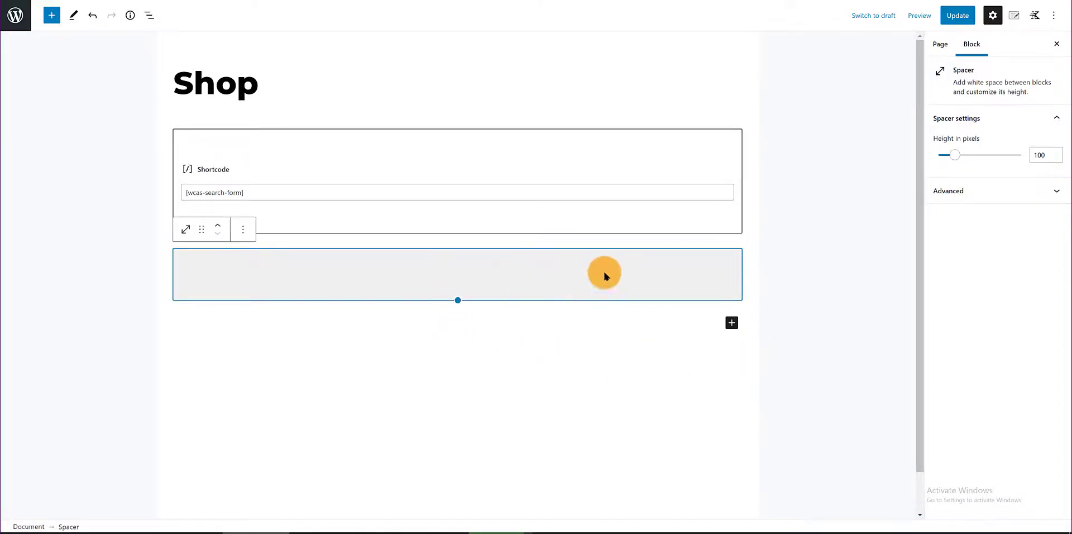
Set the spacer height to 60 pixels, update the Shop page and check the gap under the search bar on the site.
left_click_drag(1045, 152, 1023, 151)
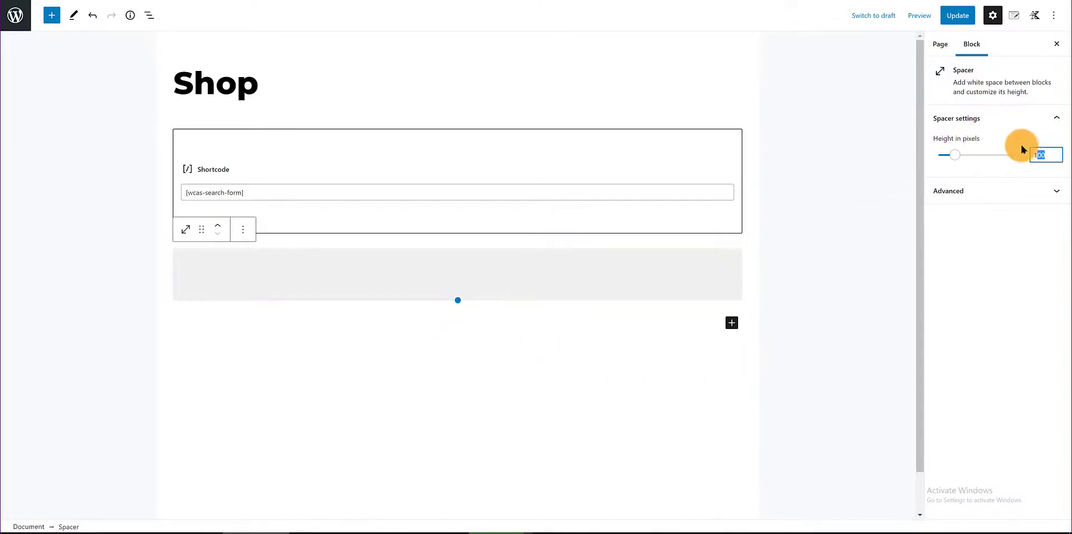
type("160")
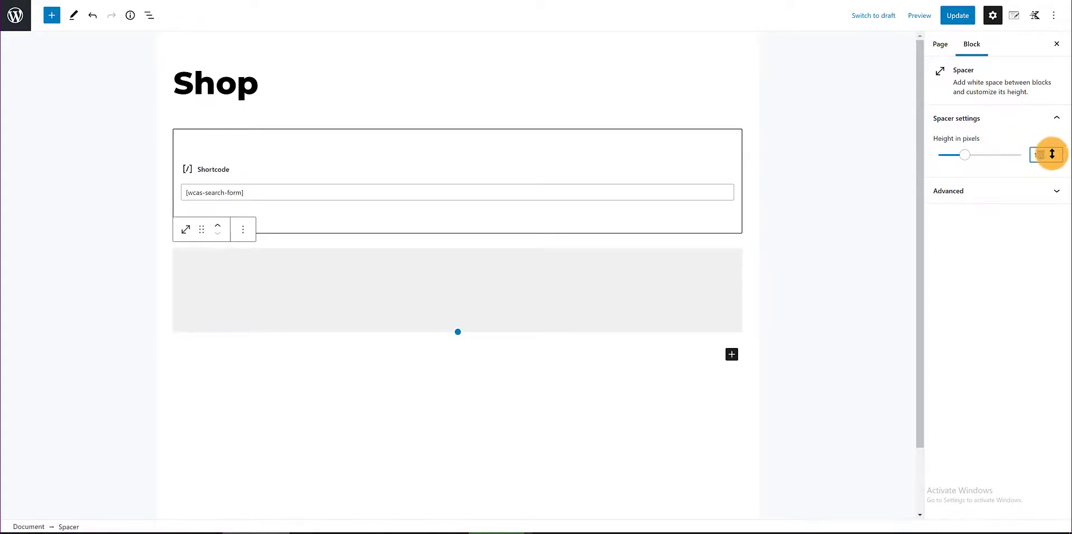
double_click(1031, 155)
type("60")
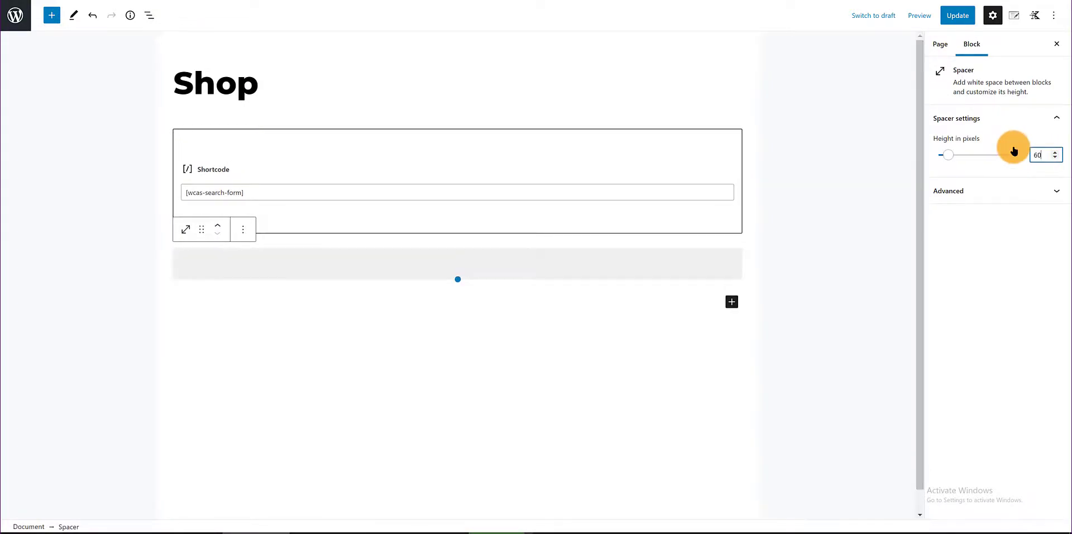
left_click(949, 16)
left_click(977, 45)
left_click(17, 15)
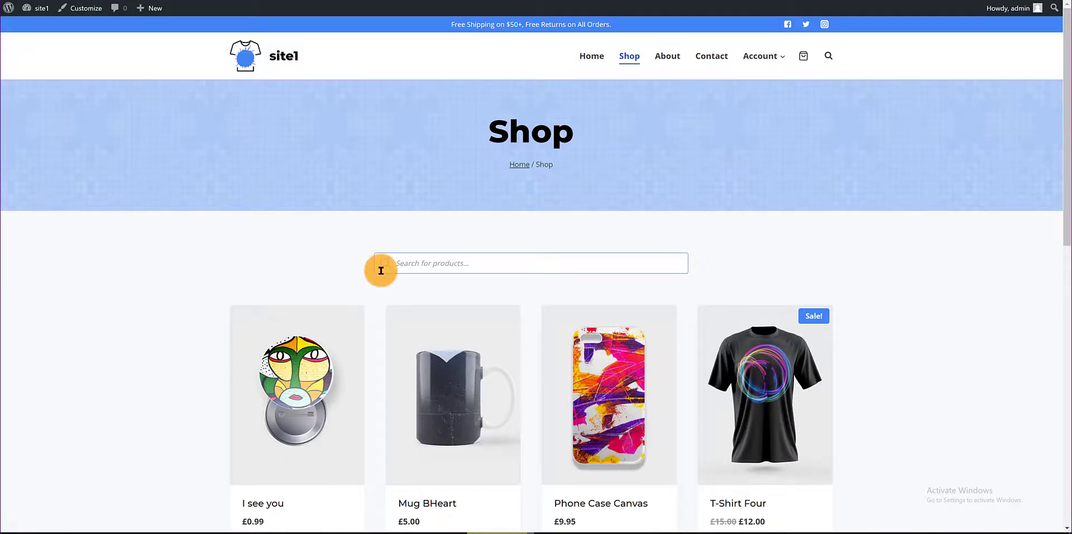
scroll(381, 268, "down", 2)
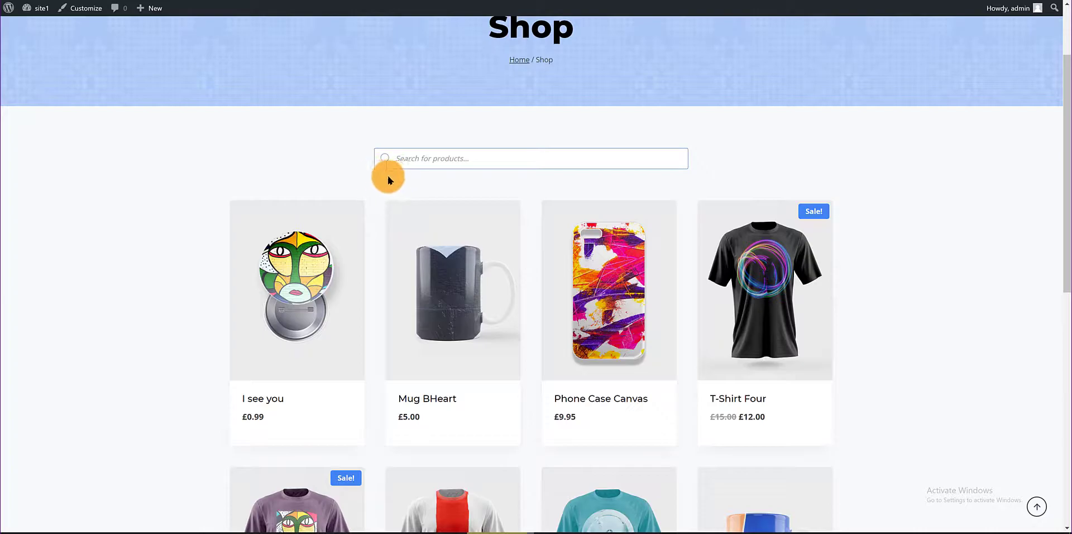
Go from the Shop page to the site's admin dashboard and open the menu editor for the Main menu.
scroll(148, 218, "up", 2)
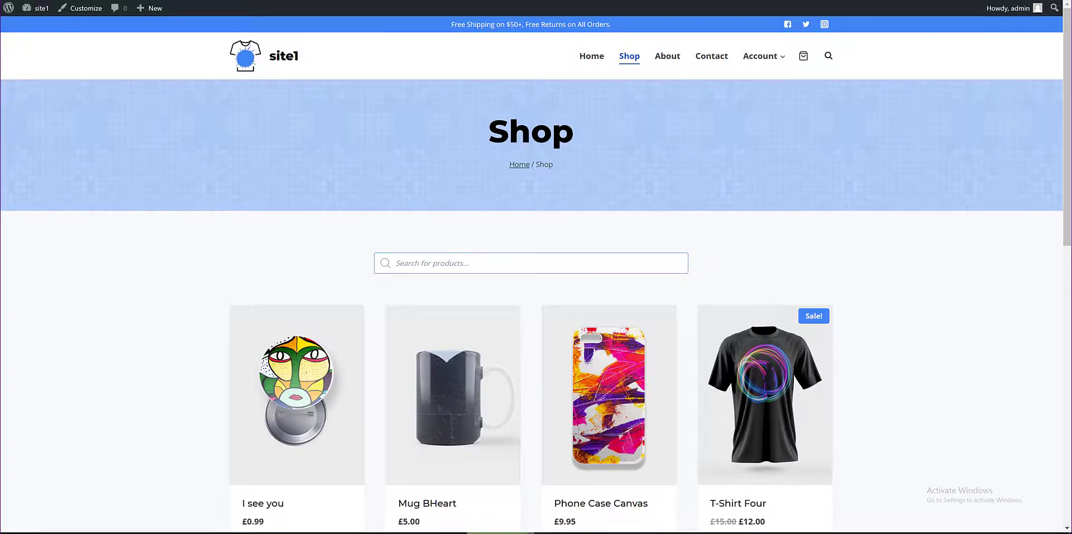
mouse_move(35, 10)
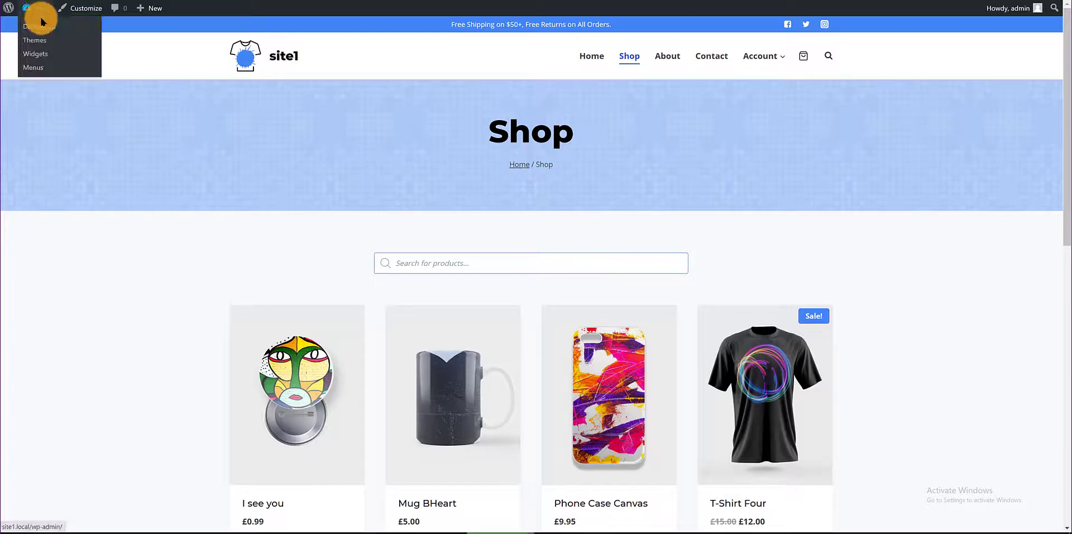
left_click(42, 26)
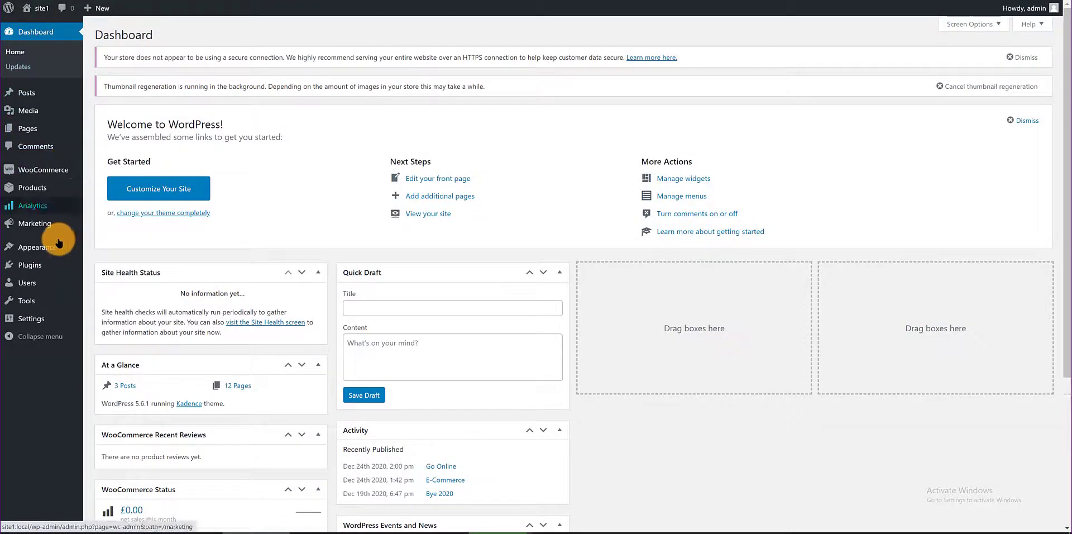
mouse_move(44, 246)
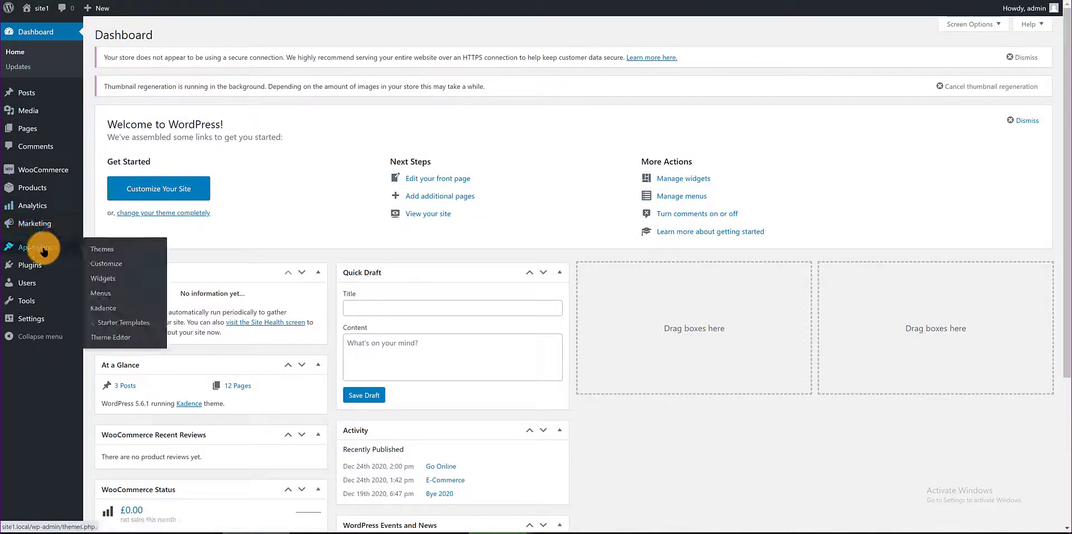
left_click(101, 293)
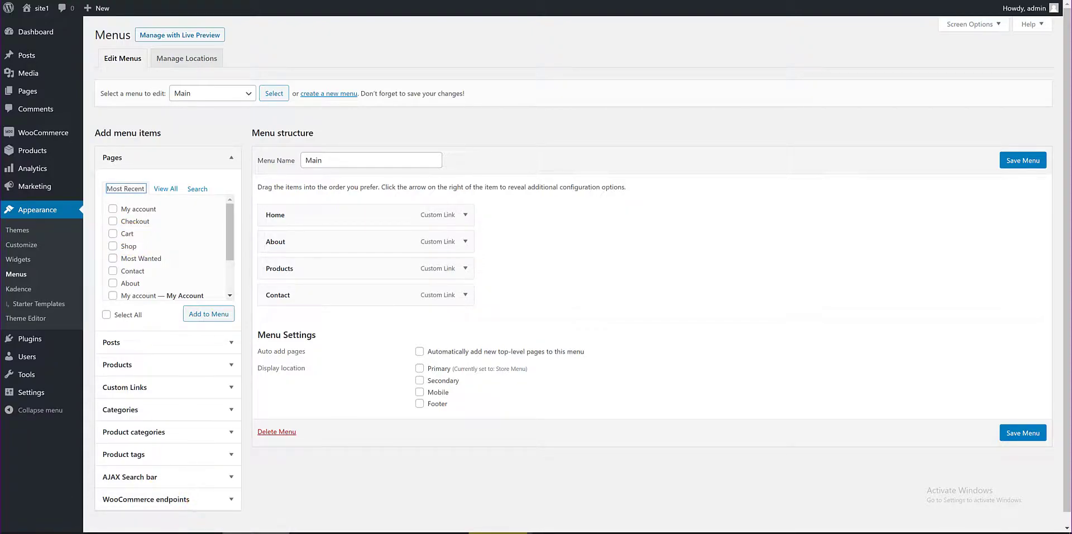
Add the AJAX Search bar item to the Main menu, place it first above Home and save the menu.
left_click(161, 479)
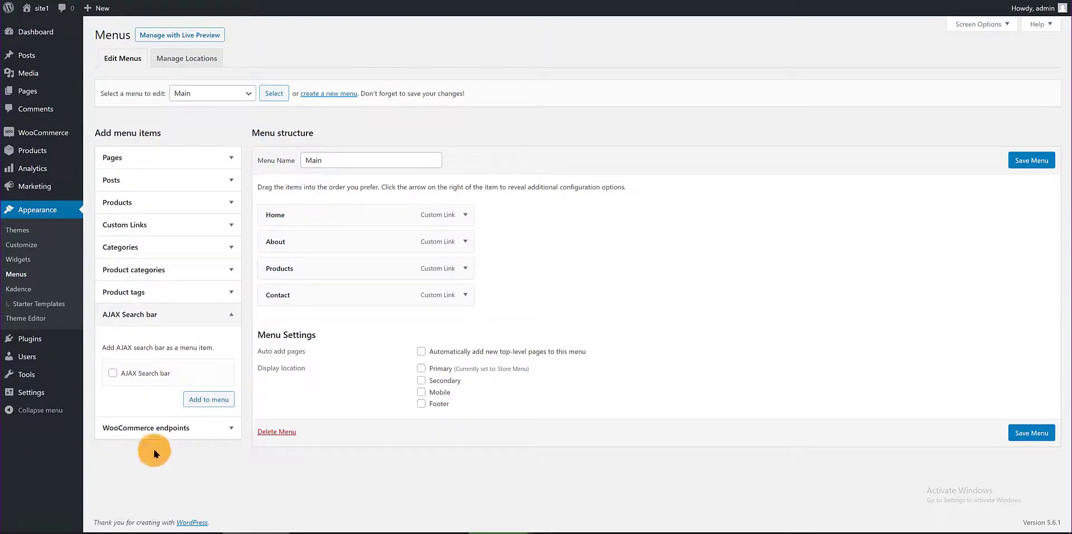
left_click(111, 373)
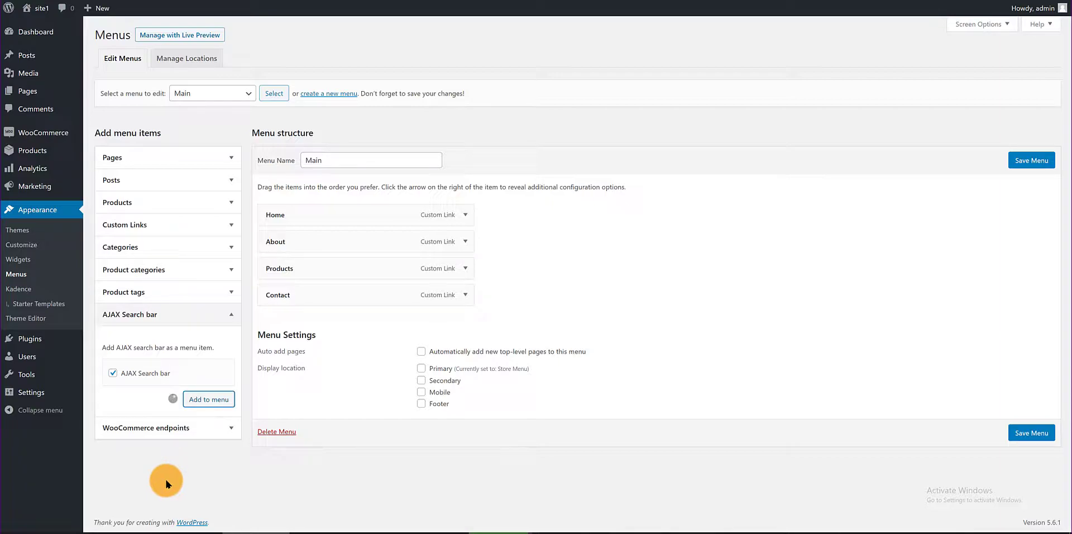
left_click_drag(287, 289, 295, 209)
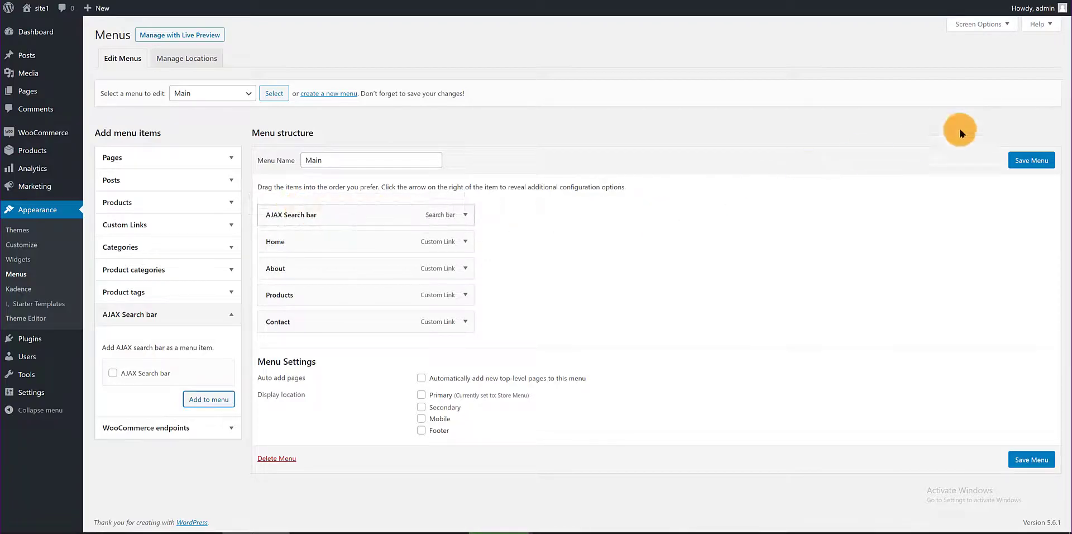
left_click(1033, 161)
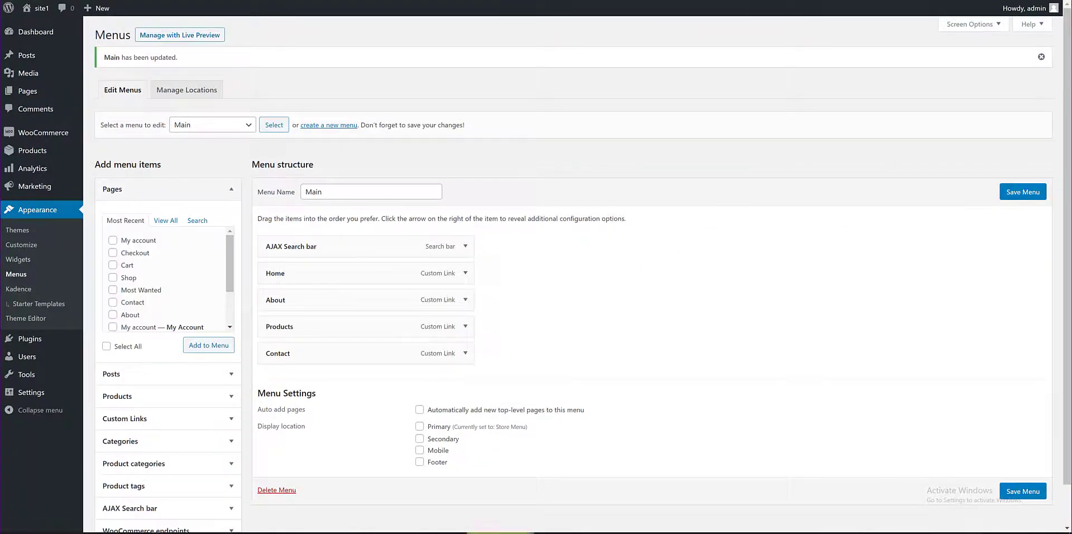
Visit the site's home page and check the product search bar in the header navigation.
left_click(20, 30)
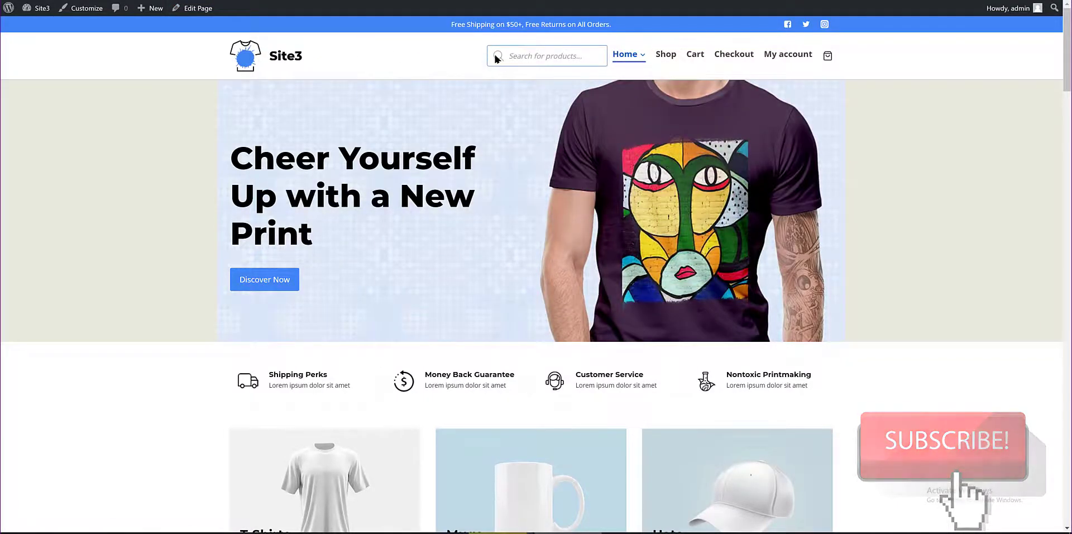
scroll(471, 64, "down", 3)
scroll(472, 63, "up", 3)
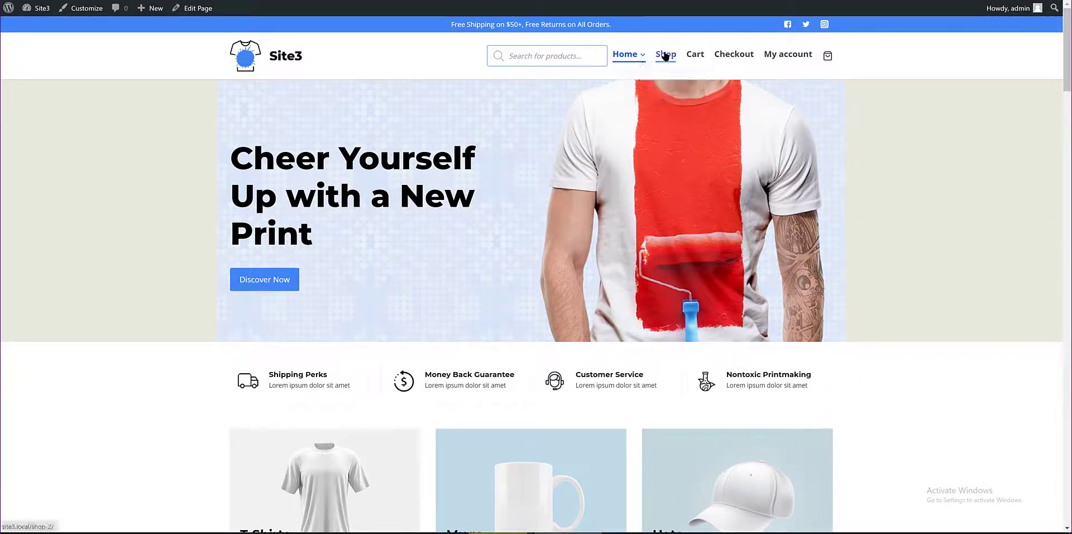
Open the Shop page from the header navigation and examine its search bar and product grid.
left_click(664, 55)
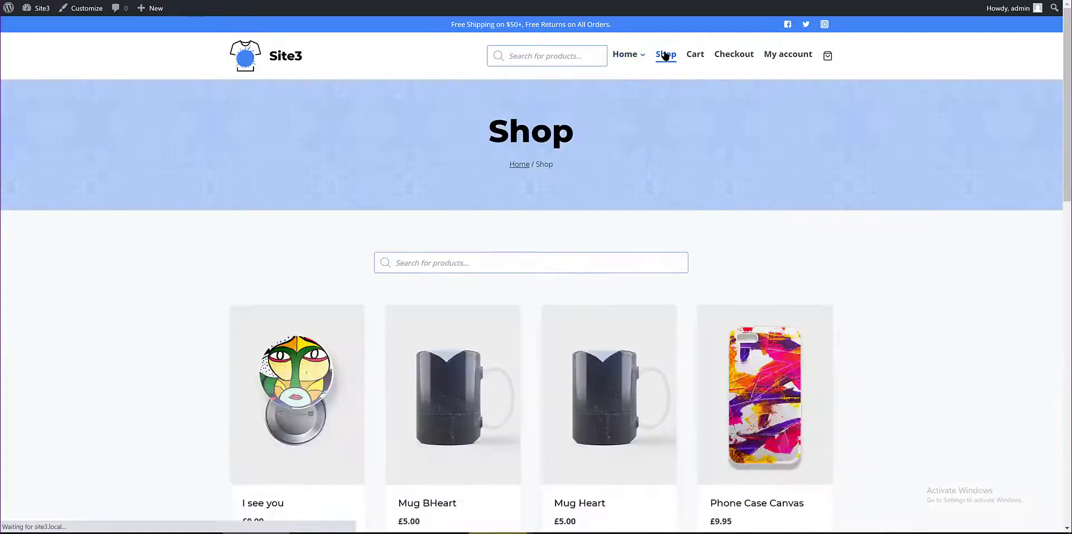
left_click(477, 260)
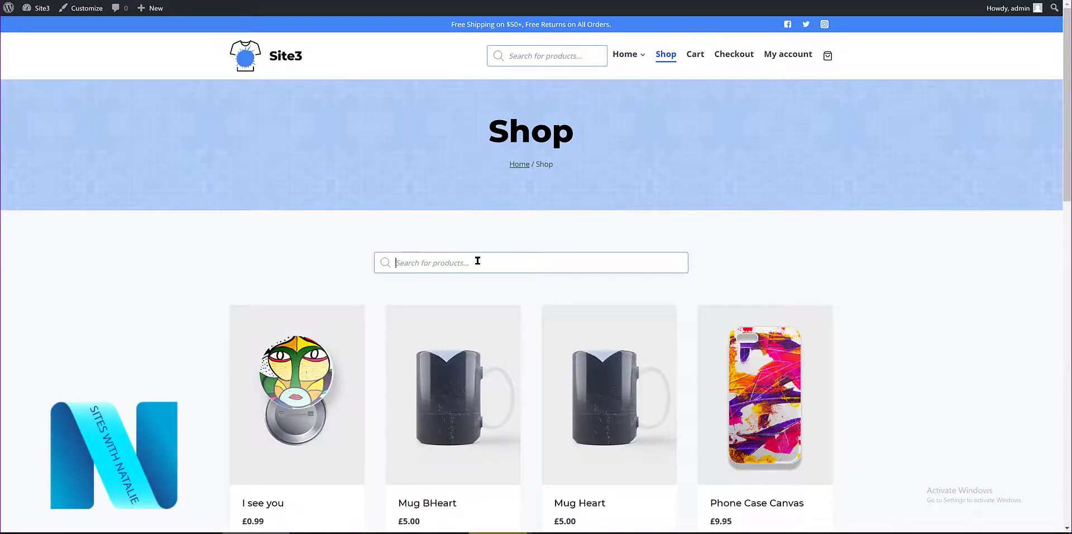
scroll(237, 215, "down", 6)
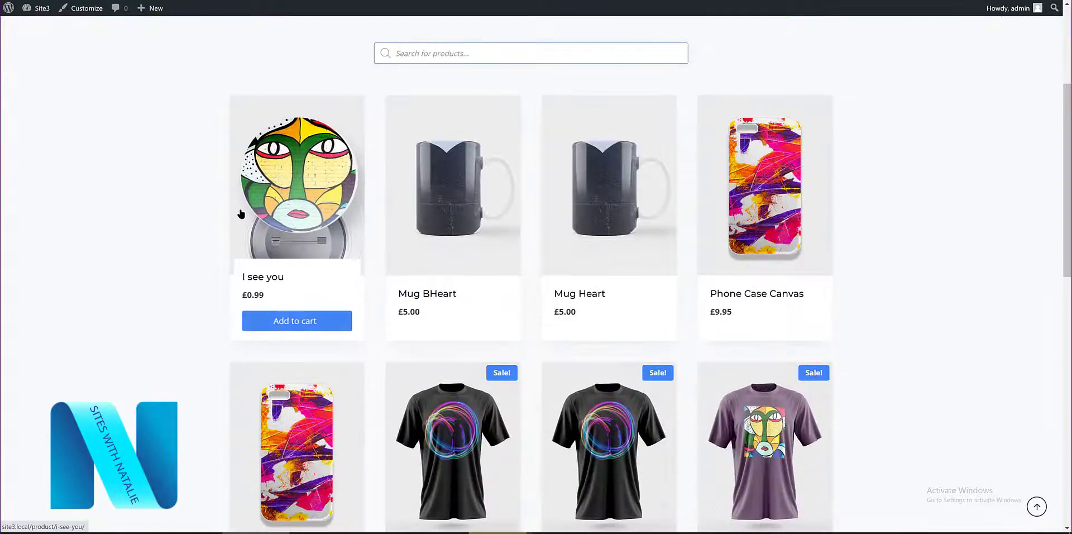
scroll(240, 214, "down", 2)
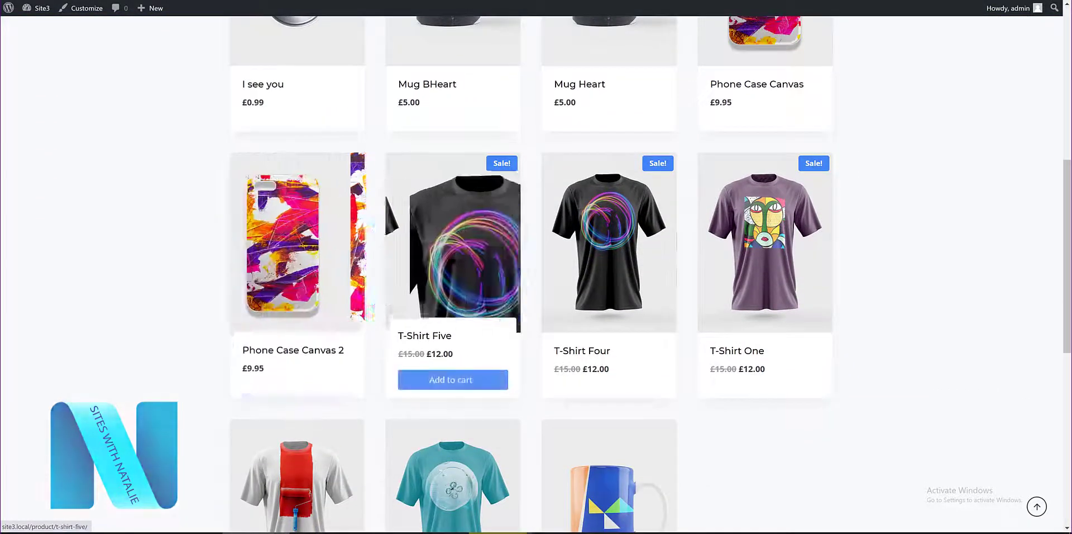
scroll(577, 260, "up", 8)
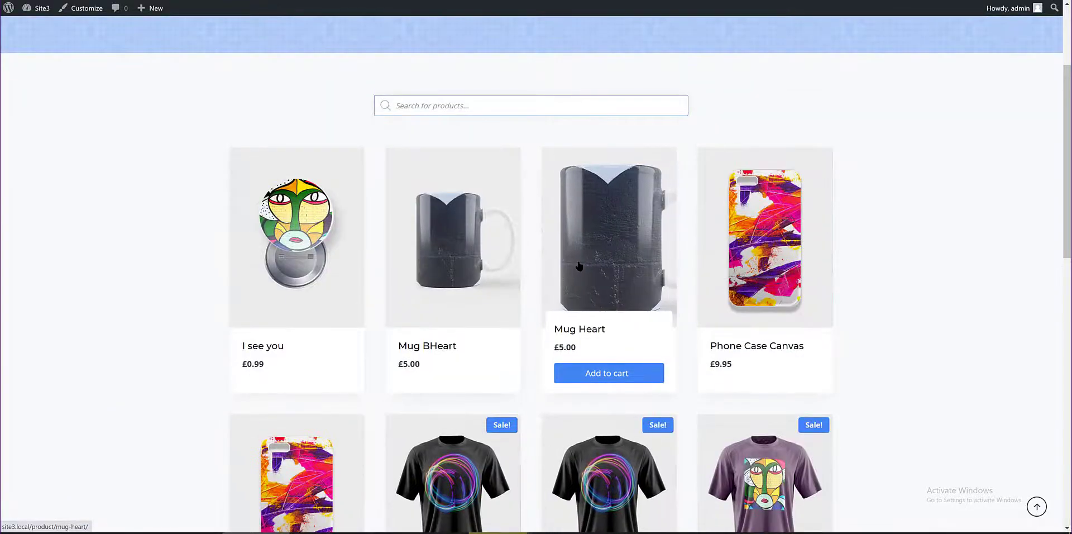